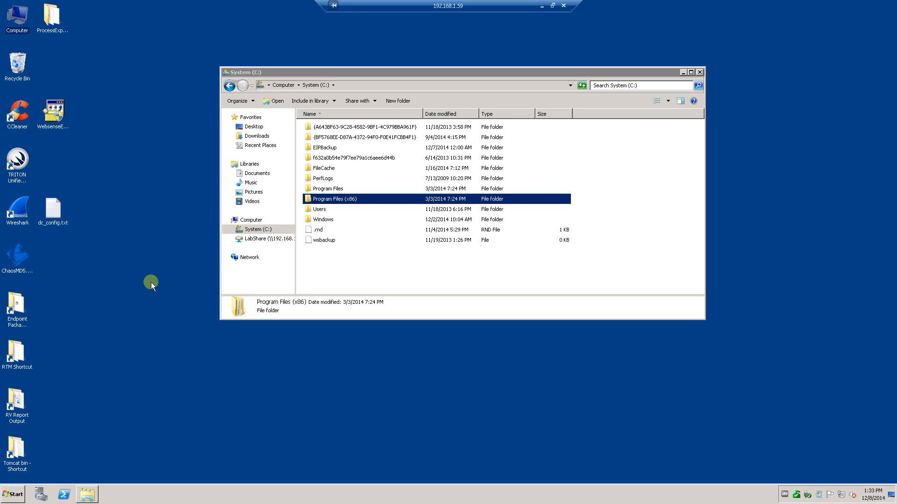
- Run Websense TRITON Setup as administrator from the Websense program group and allow it to make changes to the computer
{"action": "left_click", "coordinate": [13, 494]}
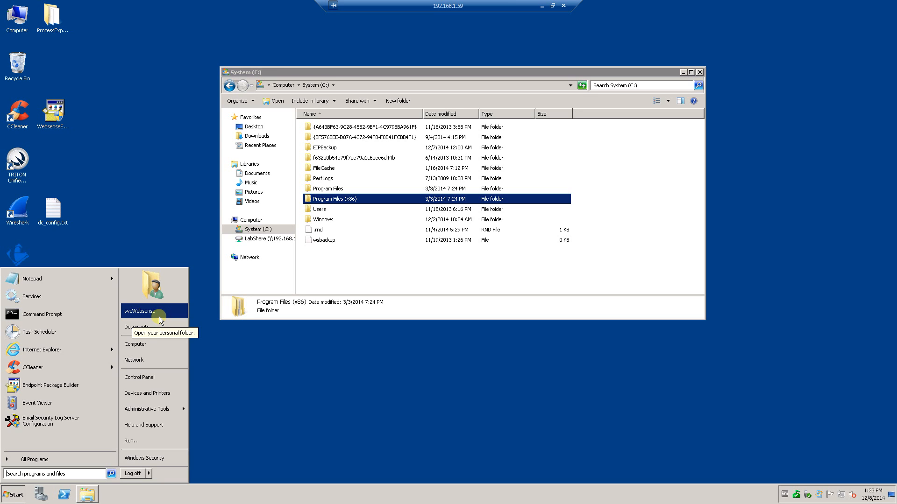
{"action": "left_click", "coordinate": [237, 331]}
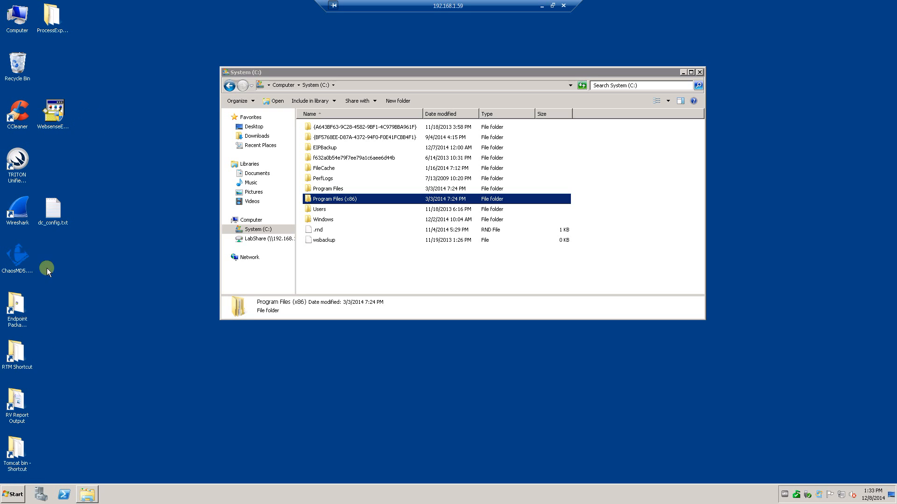
{"action": "left_click", "coordinate": [14, 494]}
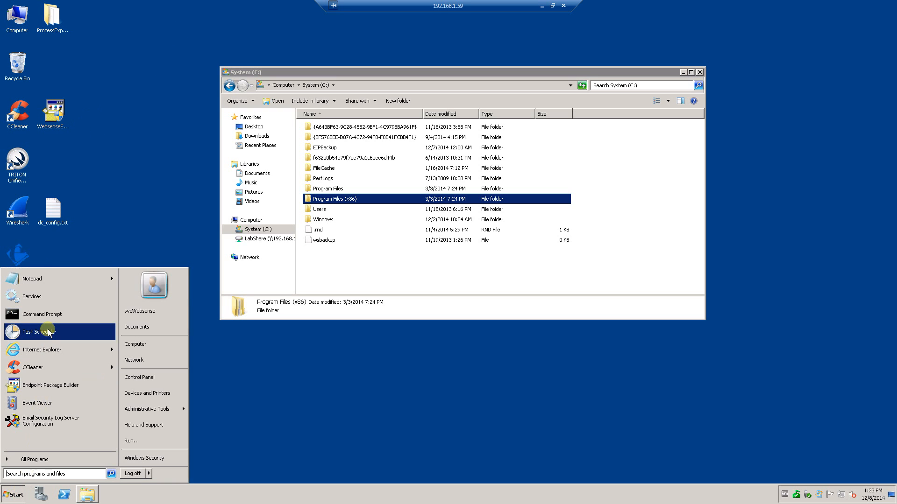
{"action": "mouse_move", "coordinate": [39, 370]}
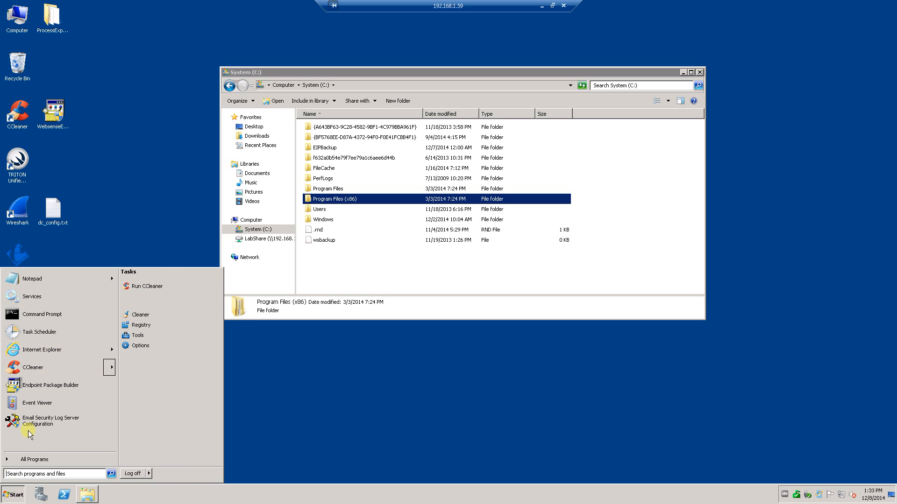
{"action": "left_click", "coordinate": [28, 460]}
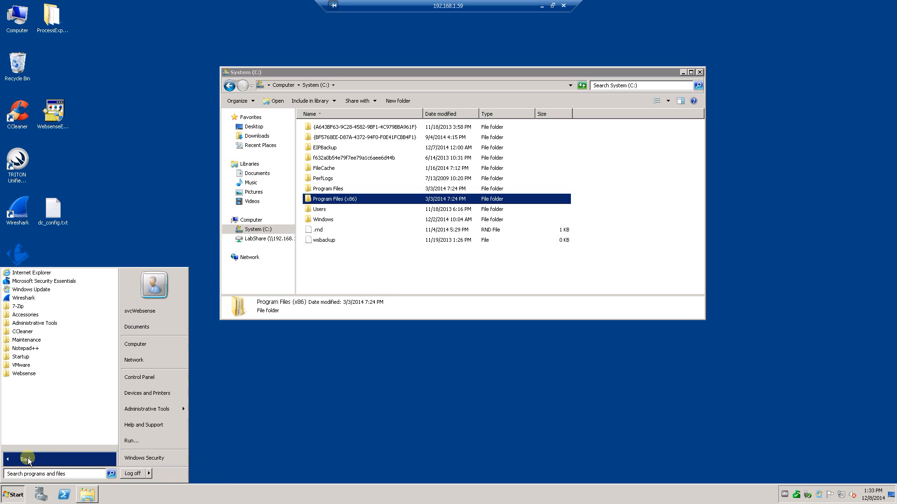
{"action": "left_click", "coordinate": [22, 374]}
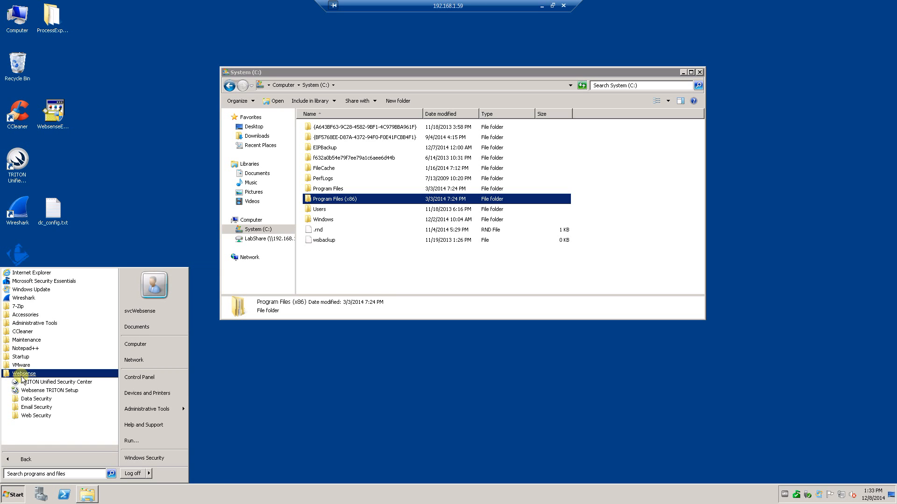
{"action": "right_click", "coordinate": [53, 386]}
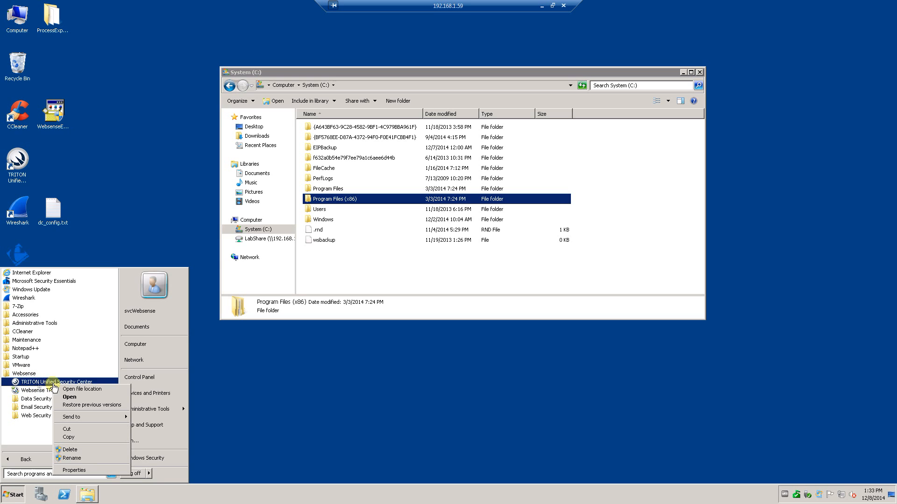
{"action": "right_click", "coordinate": [29, 392]}
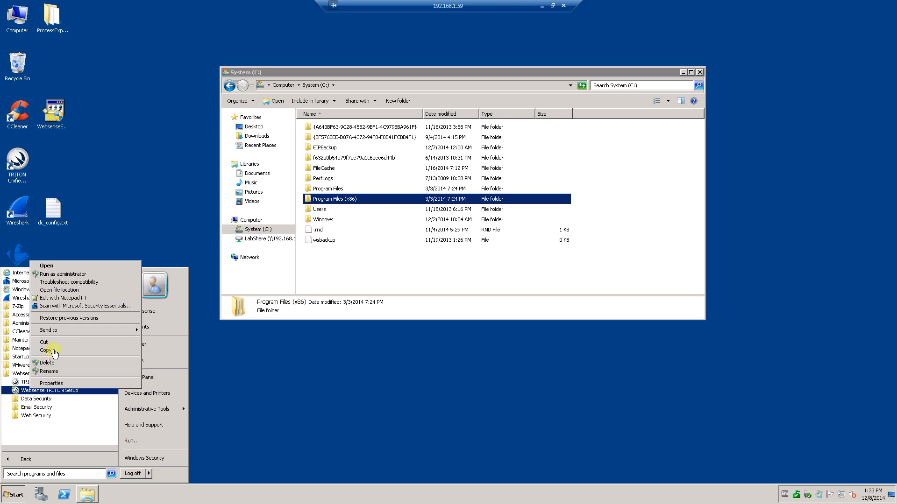
{"action": "left_click", "coordinate": [63, 275]}
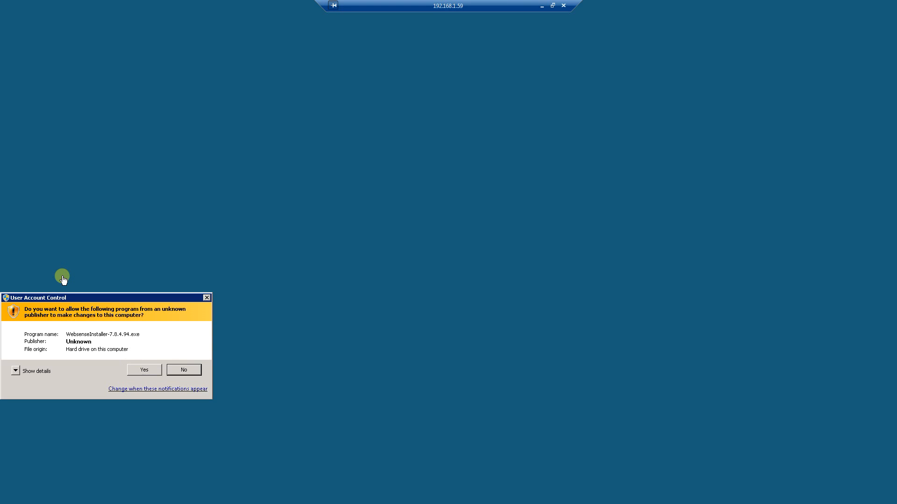
{"action": "left_click", "coordinate": [129, 372]}
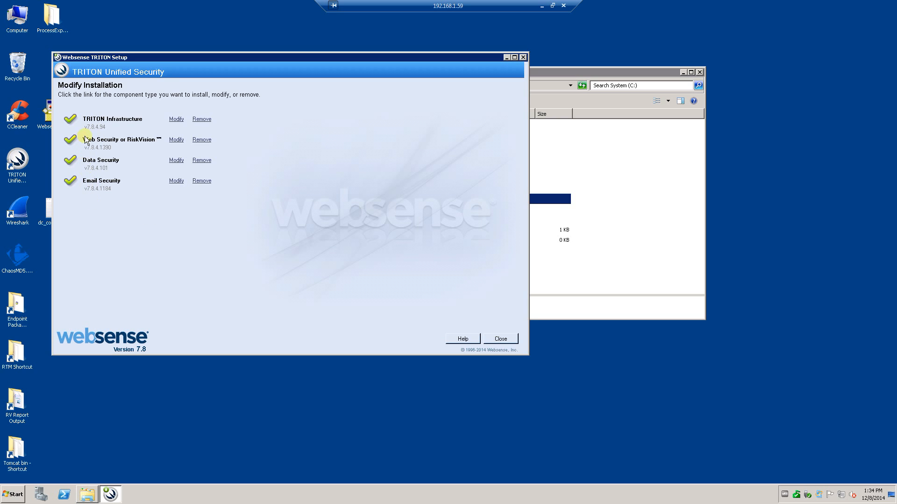
- Start modifying Web Security or RiskVision with the option to install additional components, and review the list of available components
{"action": "left_click", "coordinate": [175, 140]}
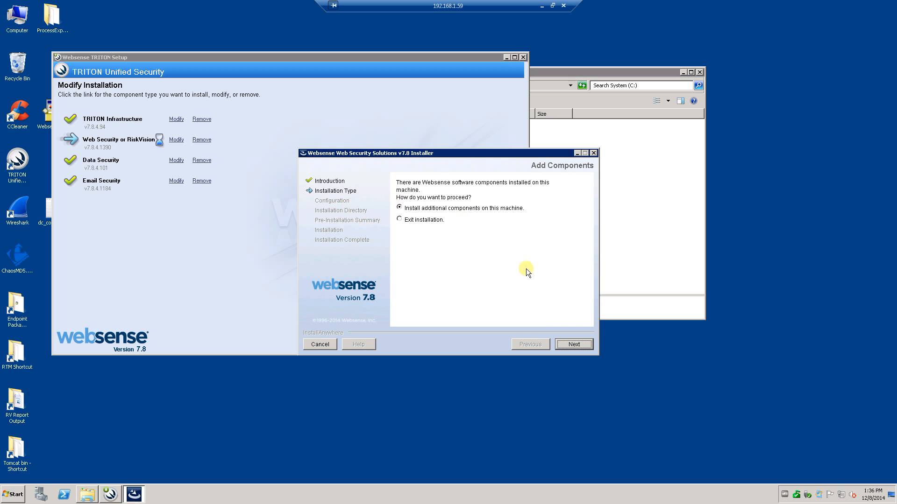
{"action": "left_click", "coordinate": [571, 343]}
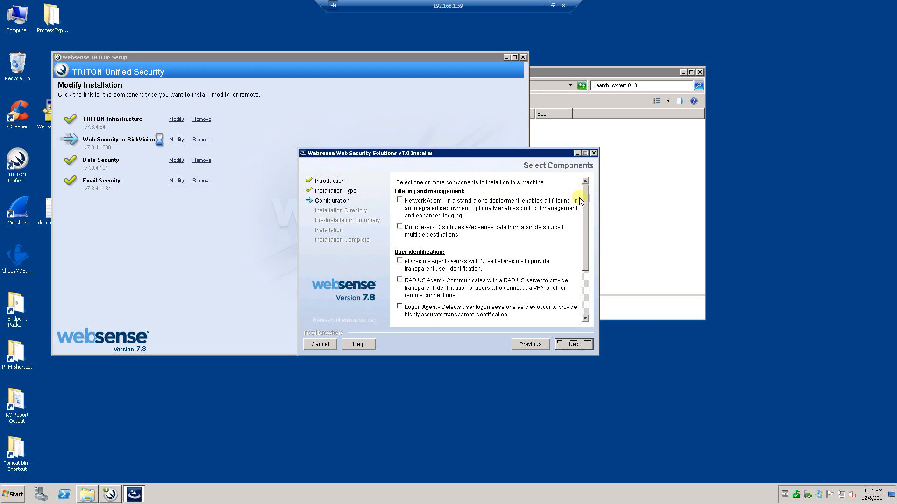
{"action": "left_click_drag", "start_coordinate": [587, 204], "coordinate": [579, 240]}
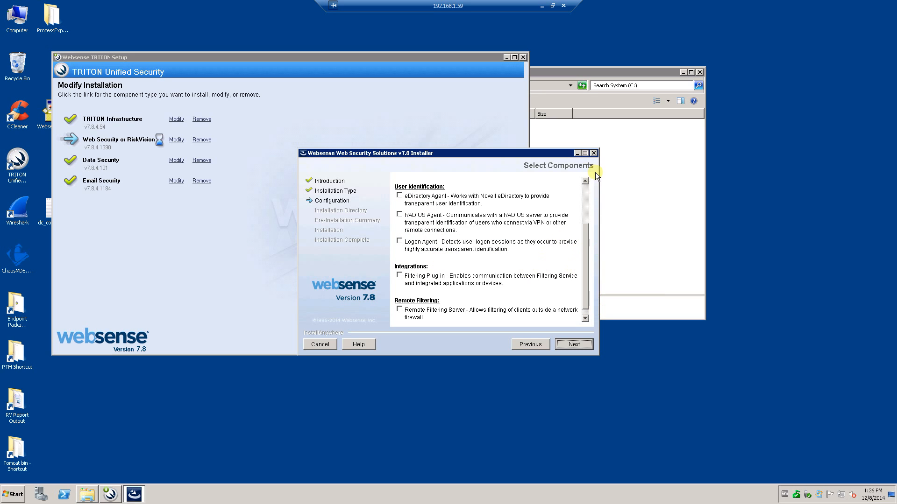
- Quit the Web Security installer without installing anything and exit TRITON Setup, keeping the installation files
{"action": "left_click", "coordinate": [328, 343]}
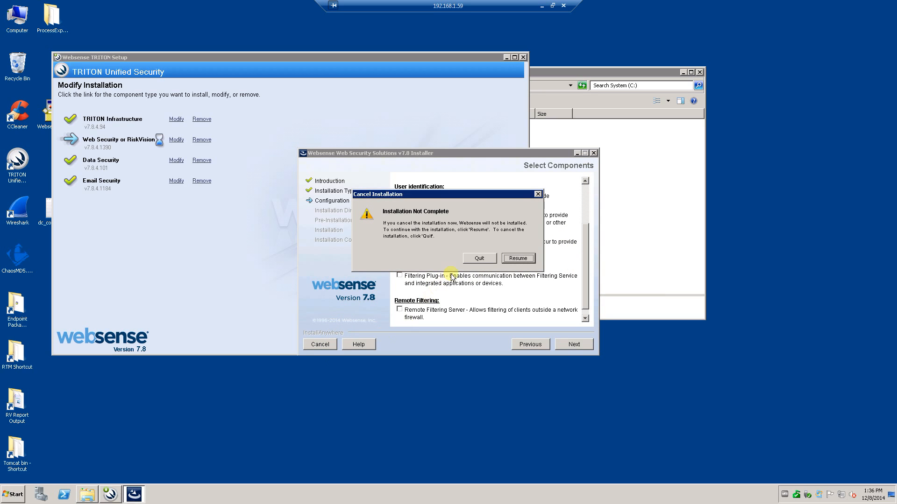
{"action": "left_click", "coordinate": [484, 259]}
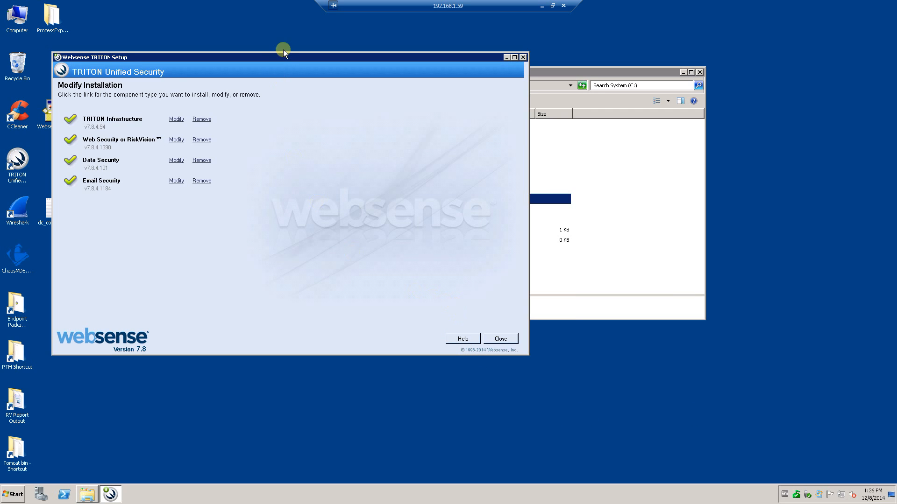
{"action": "left_click", "coordinate": [499, 339]}
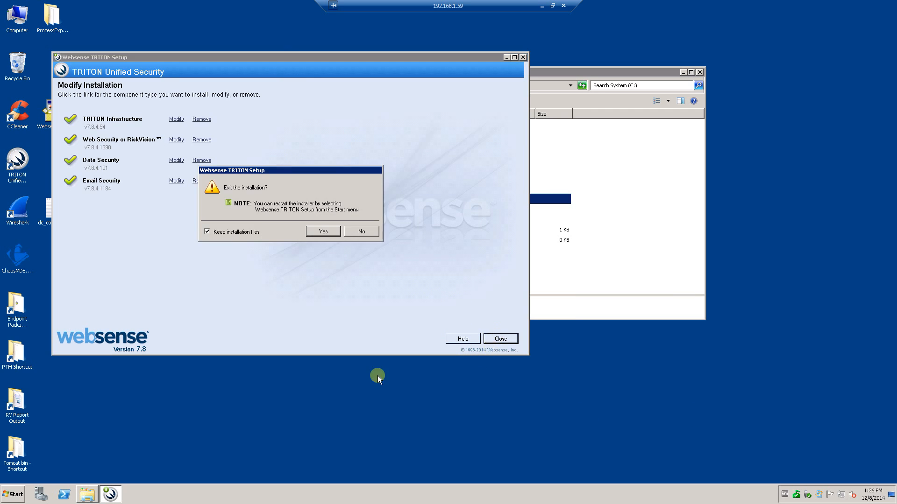
{"action": "left_click", "coordinate": [329, 230]}
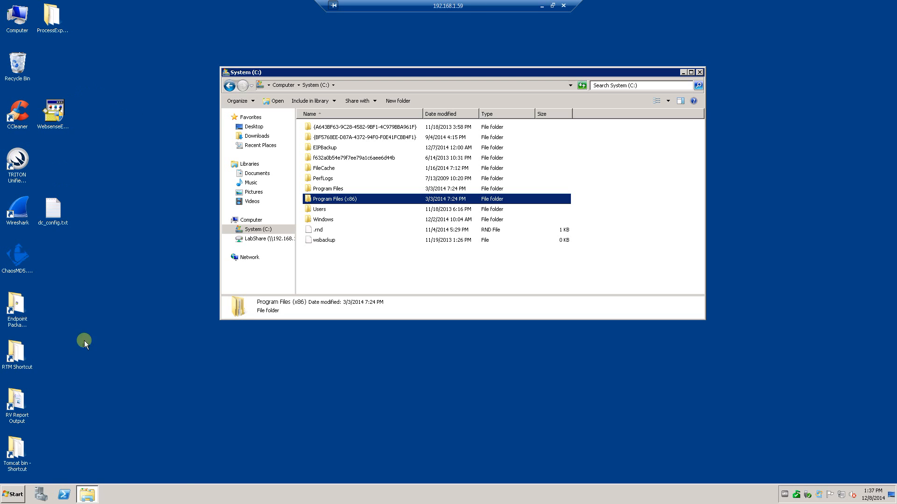
- Open the Windows Services console, look over the Computer Browser service in the list, and close the console
{"action": "left_click", "coordinate": [13, 494]}
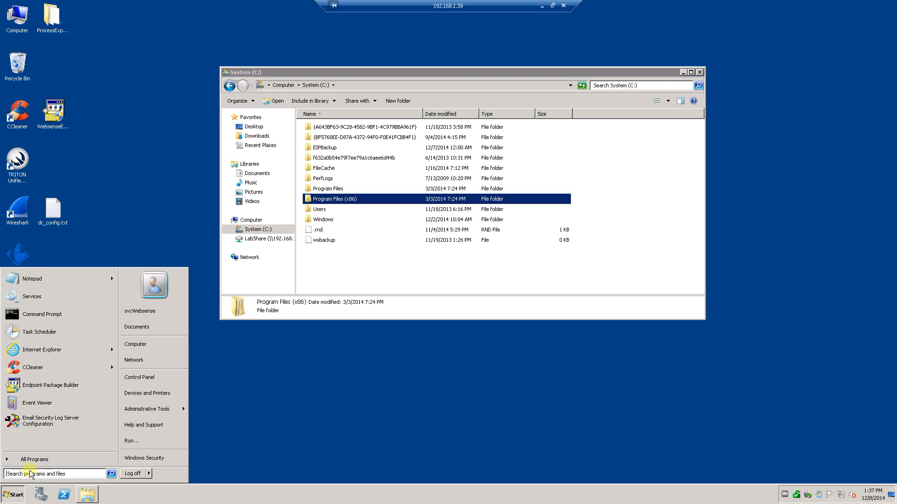
{"action": "left_click", "coordinate": [51, 297]}
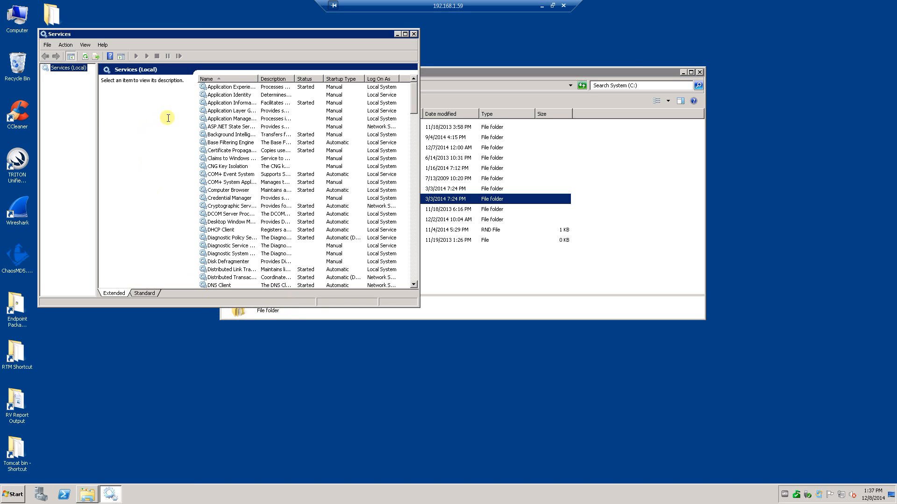
{"action": "left_click_drag", "start_coordinate": [414, 106], "coordinate": [373, 120]}
{"action": "left_click", "coordinate": [234, 142]}
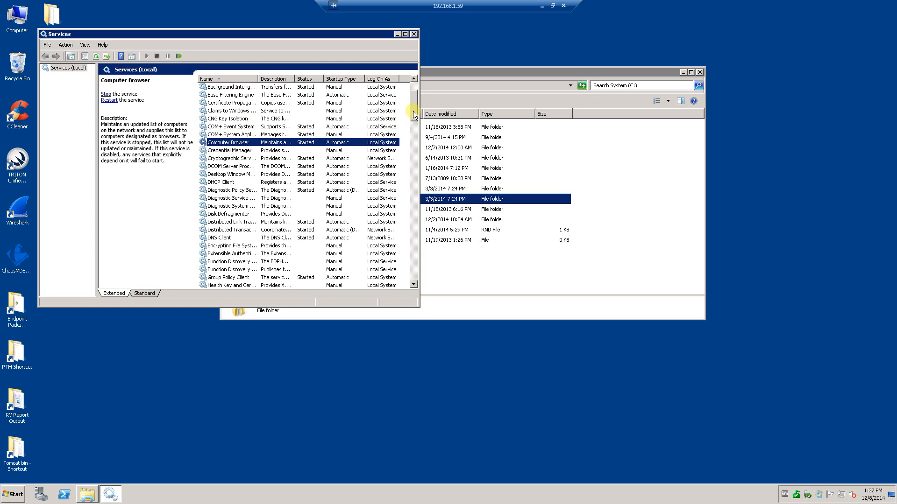
{"action": "left_click_drag", "start_coordinate": [412, 111], "coordinate": [419, 88]}
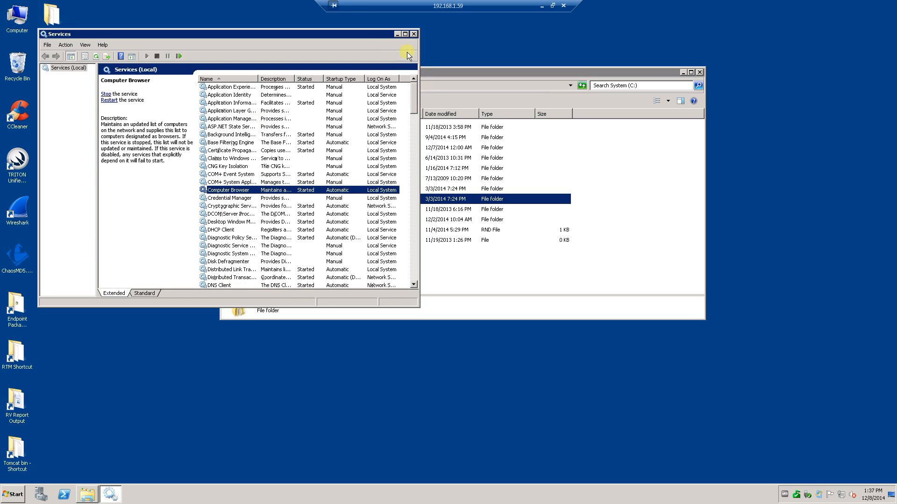
{"action": "left_click", "coordinate": [414, 33]}
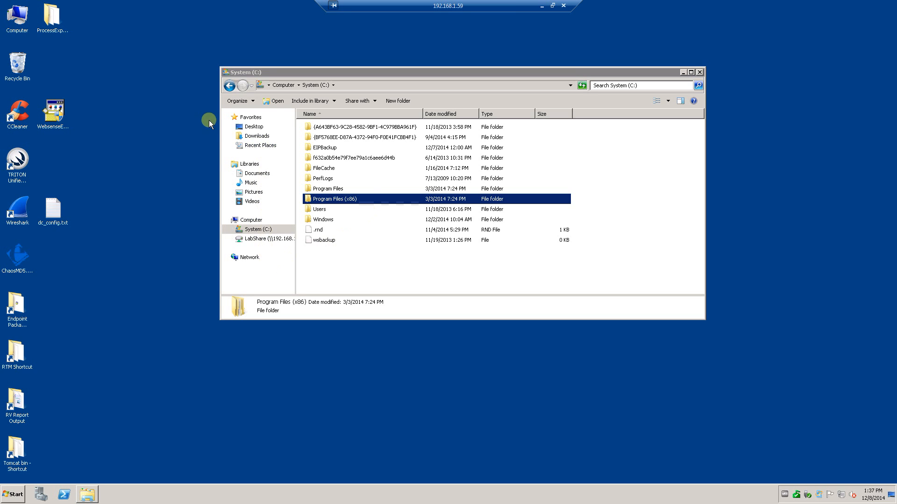
- Open the folder C:\Program Files (x86)\Websense\Web Security\bin in the file explorer window
{"action": "left_click_drag", "start_coordinate": [305, 73], "coordinate": [277, 68]}
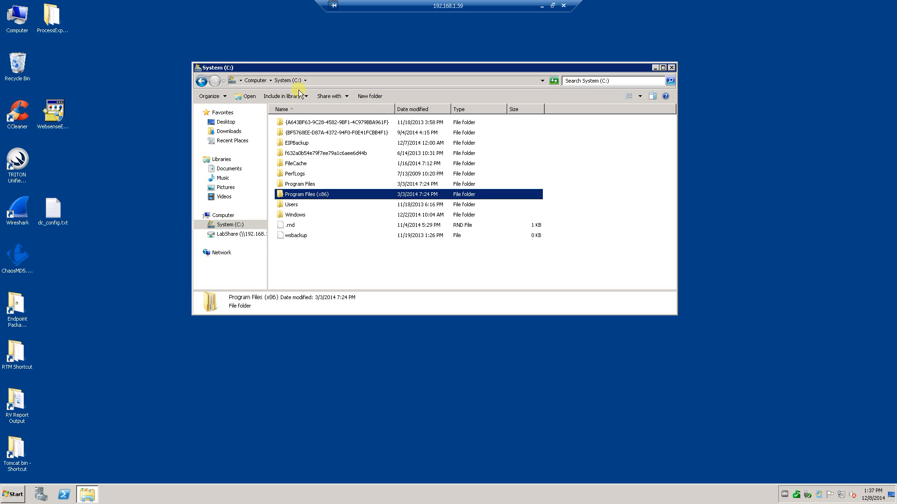
{"action": "double_click", "coordinate": [305, 196]}
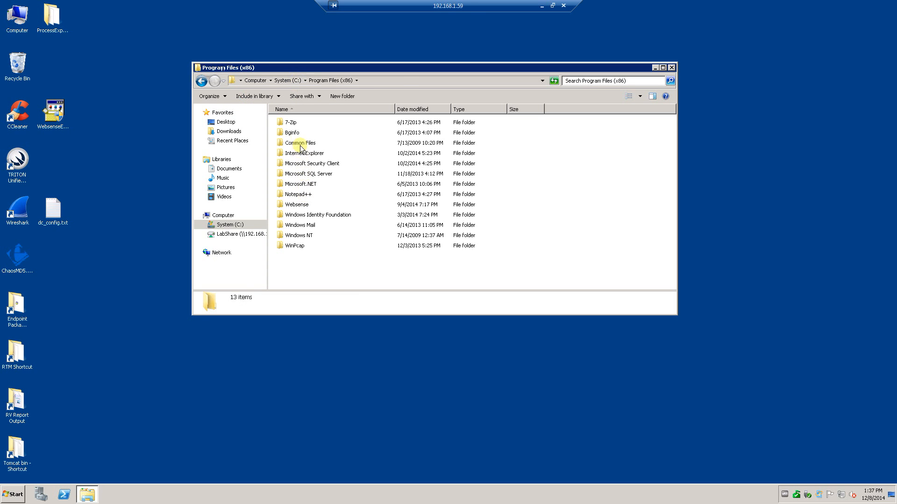
{"action": "double_click", "coordinate": [291, 205]}
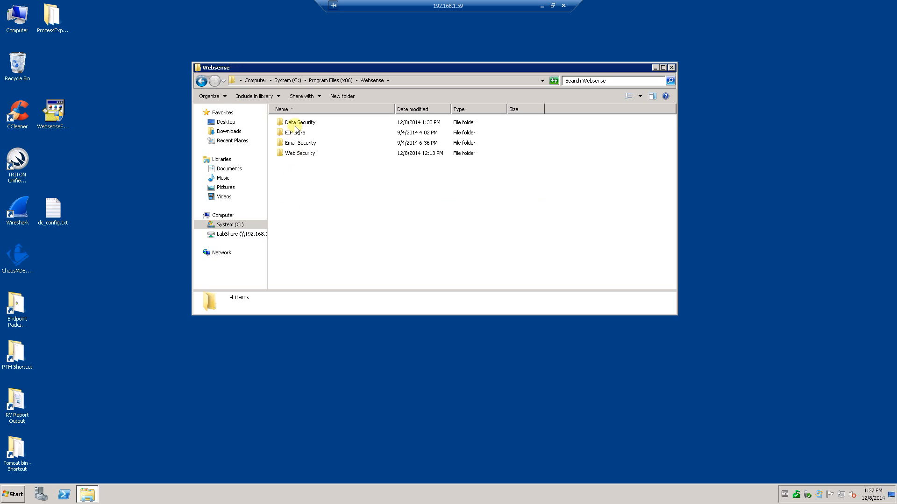
{"action": "double_click", "coordinate": [290, 154]}
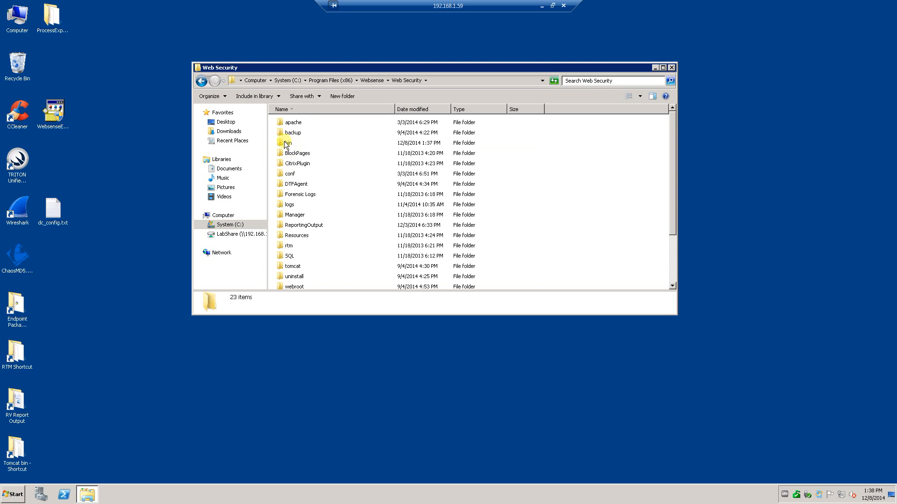
{"action": "double_click", "coordinate": [287, 143]}
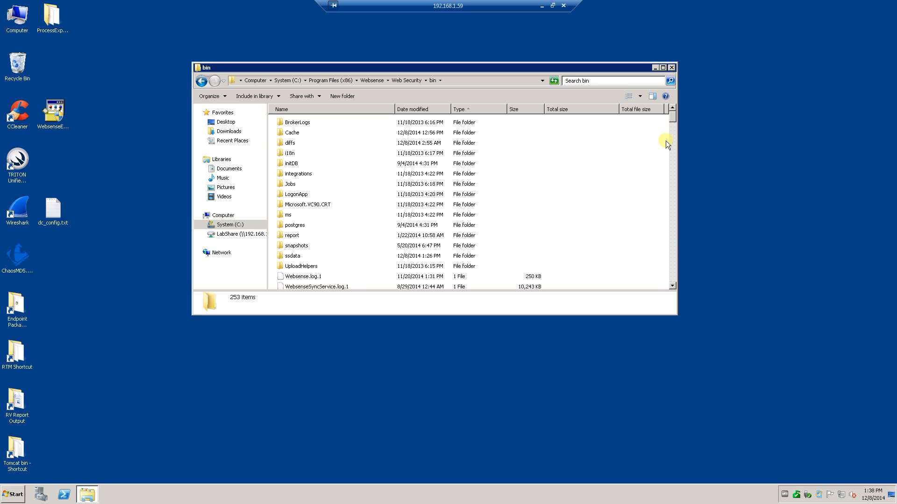
- Find dc_config.txt in the bin folder, open it in Notepad to review its domain controller entries, and close it
{"action": "left_click_drag", "start_coordinate": [675, 119], "coordinate": [668, 272]}
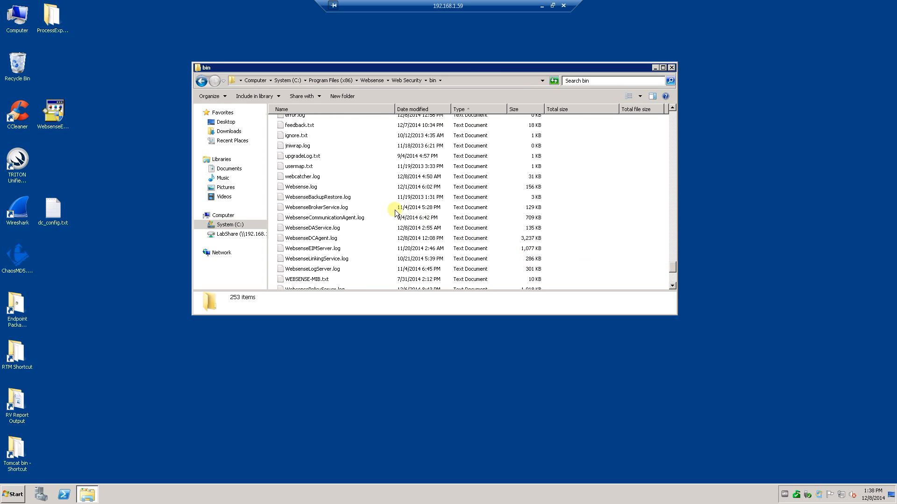
{"action": "scroll", "coordinate": [318, 185], "scroll_direction": "up", "scroll_amount": 2}
{"action": "scroll", "coordinate": [288, 176], "scroll_direction": "up", "scroll_amount": 1}
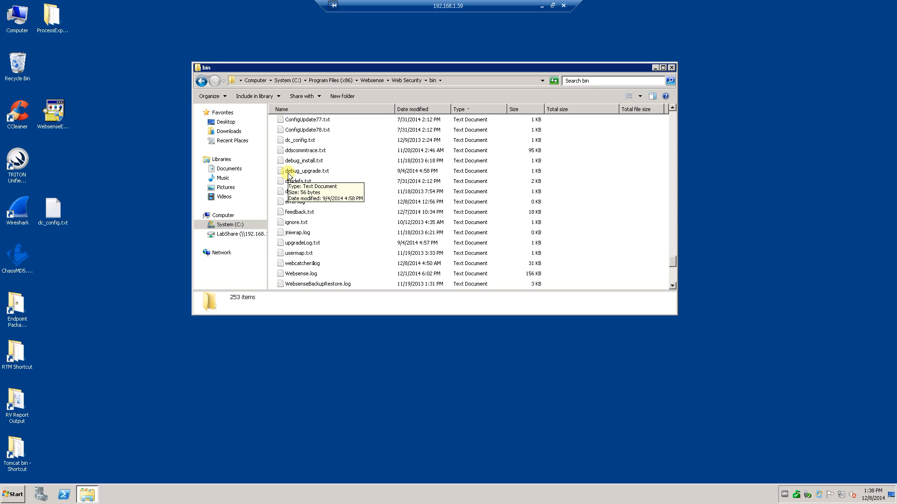
{"action": "scroll", "coordinate": [288, 177], "scroll_direction": "up", "scroll_amount": 1}
{"action": "left_click", "coordinate": [290, 174]}
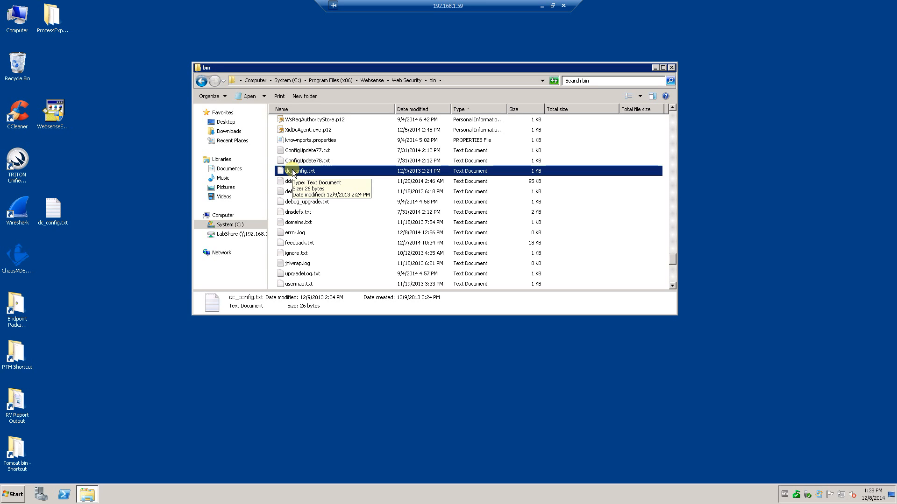
{"action": "double_click", "coordinate": [293, 171]}
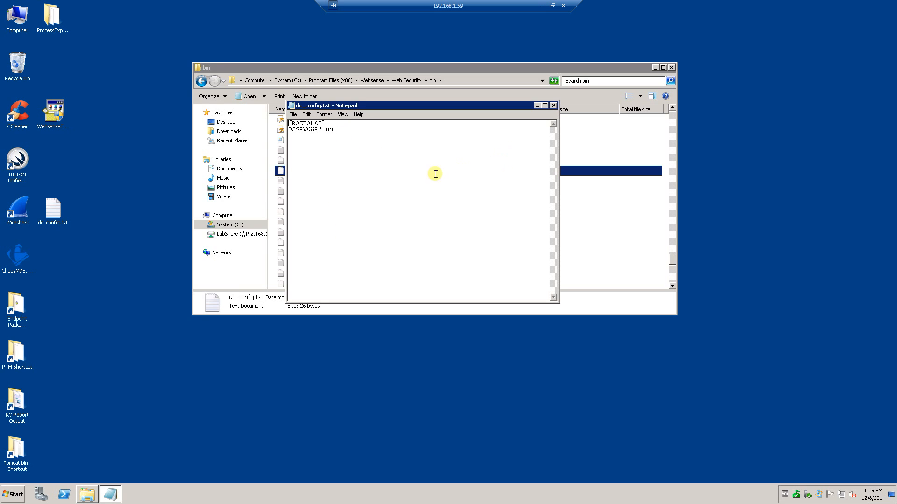
{"action": "left_click", "coordinate": [554, 106]}
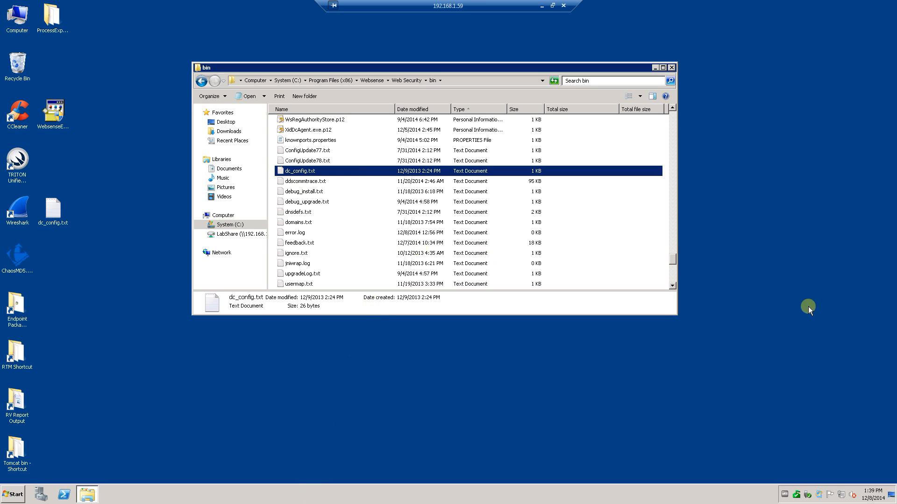
- Switch to Firefox on the local computer and show the TRITON Unified Security Center page with the User Identification settings
{"action": "mouse_move", "coordinate": [209, 503]}
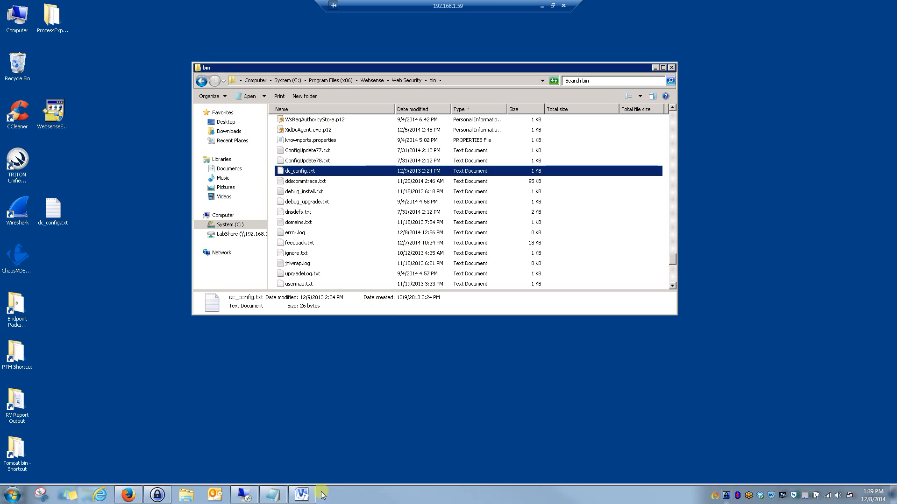
{"action": "left_click", "coordinate": [140, 499]}
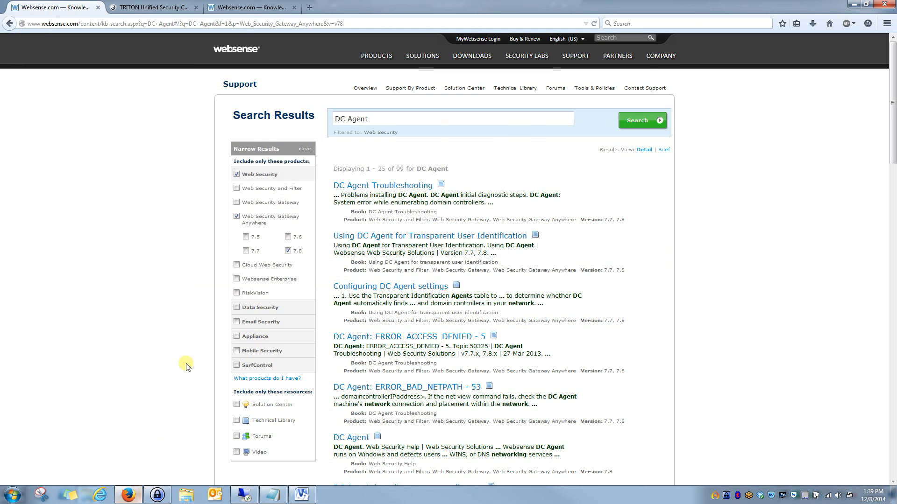
{"action": "left_click", "coordinate": [165, 10]}
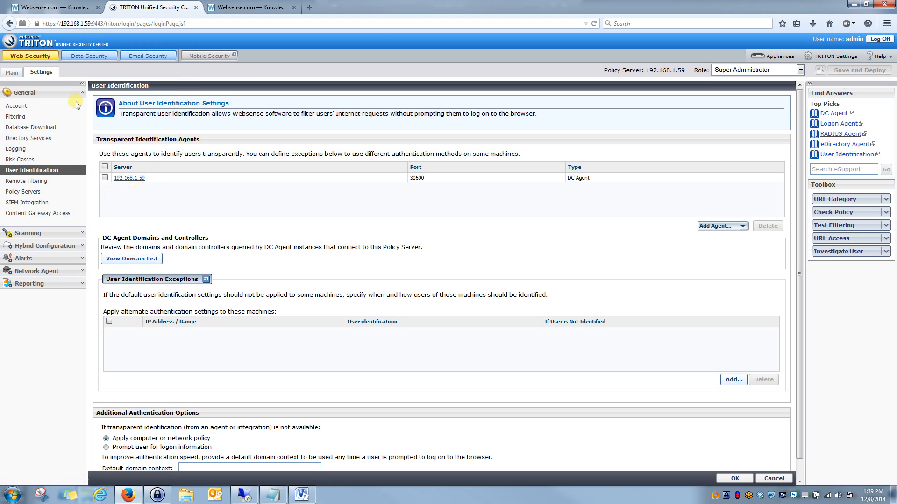
- Show the Web Security dashboard, return to the User Identification settings, and look over the agent types that can be added
{"action": "left_click", "coordinate": [18, 62]}
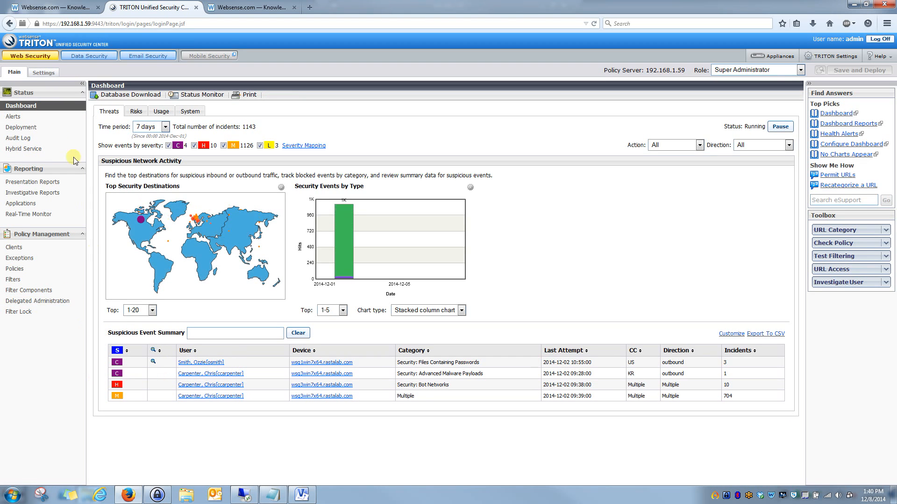
{"action": "left_click", "coordinate": [42, 74]}
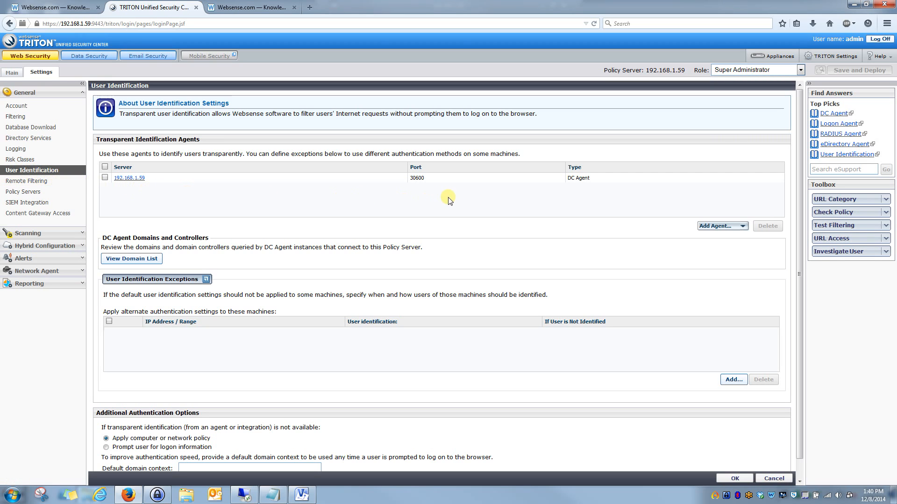
{"action": "left_click", "coordinate": [739, 228]}
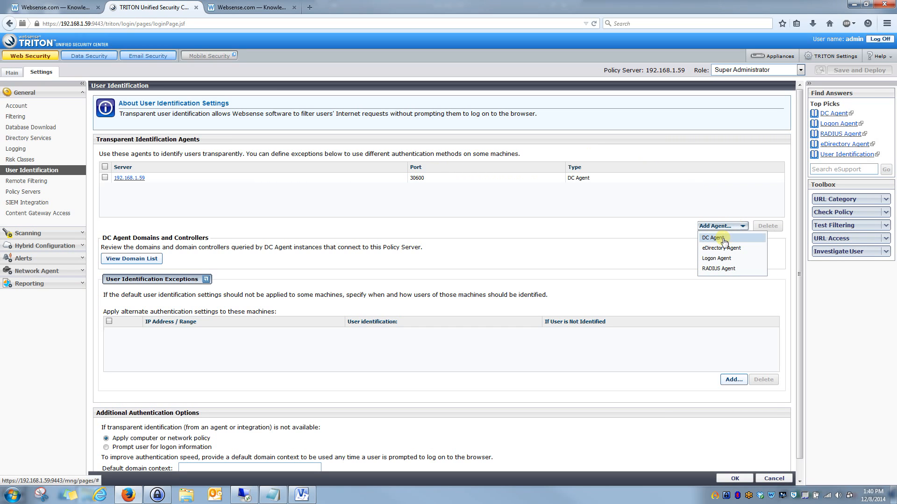
{"action": "left_click", "coordinate": [690, 242]}
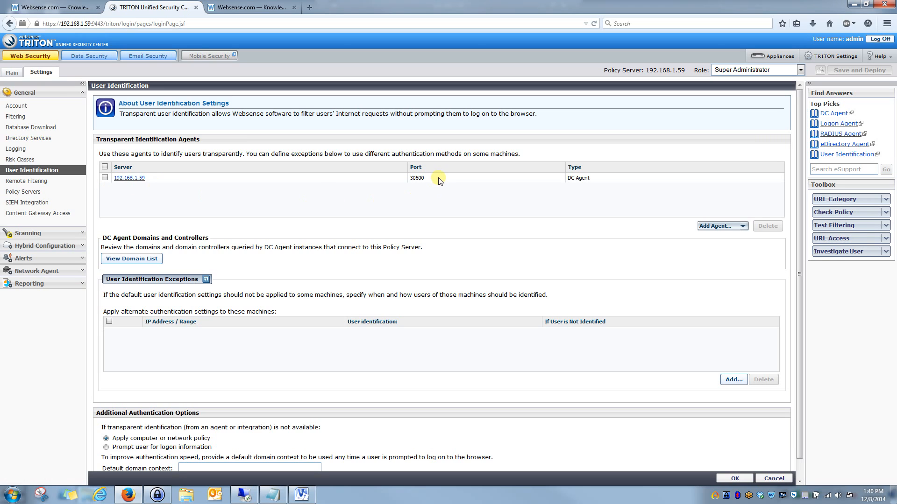
- Open the settings of the DC Agent at 192.168.1.59 and review the interval options for automatic domain discovery
{"action": "left_click", "coordinate": [129, 179]}
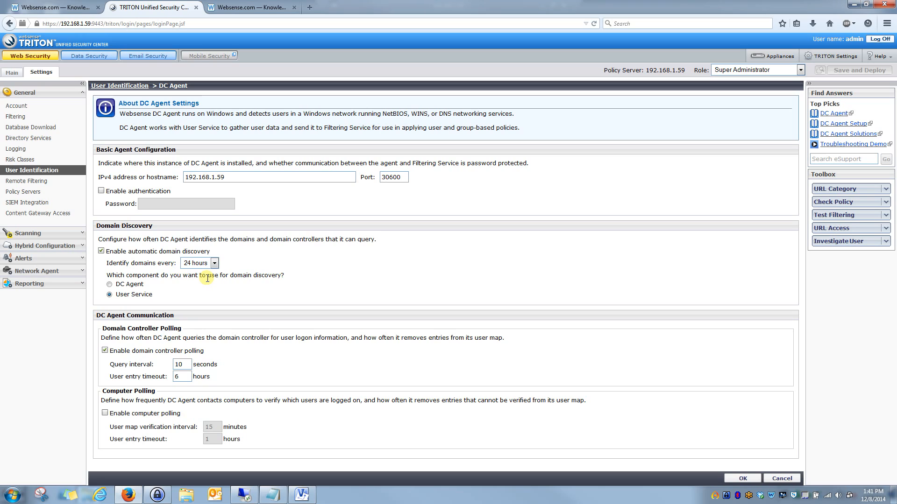
{"action": "left_click", "coordinate": [214, 263]}
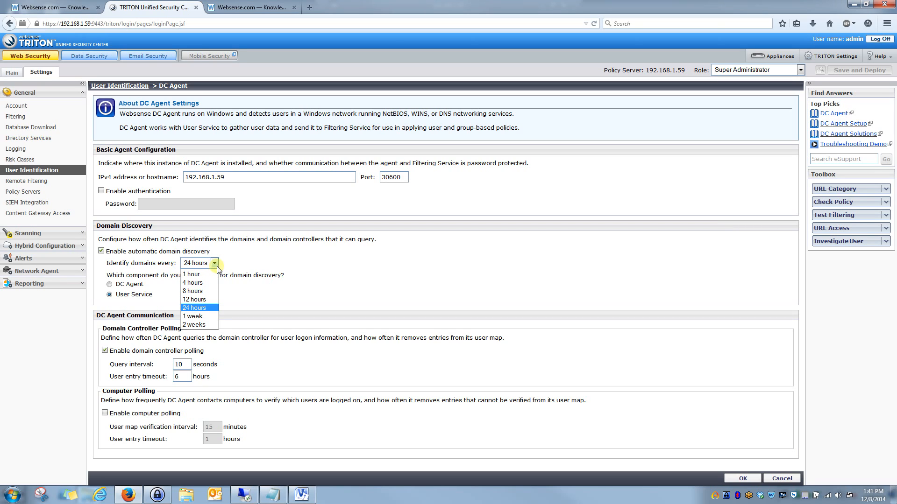
{"action": "left_click", "coordinate": [218, 265]}
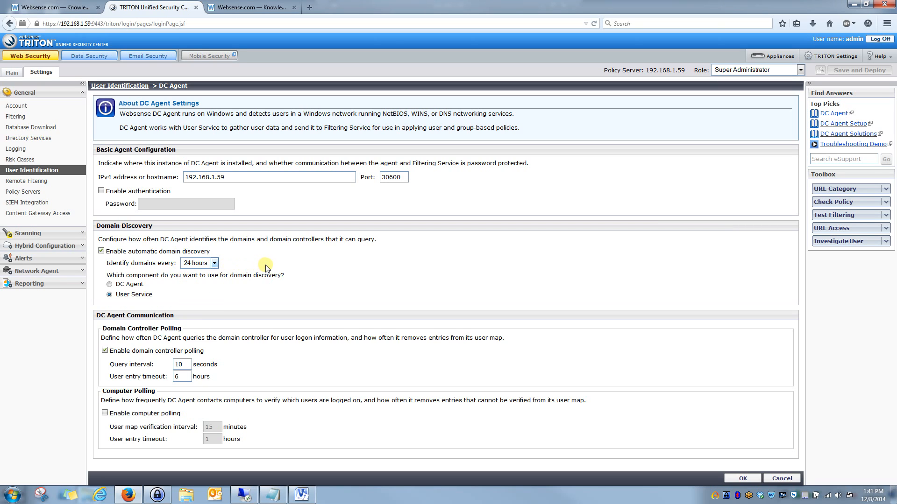
{"action": "left_click", "coordinate": [215, 264]}
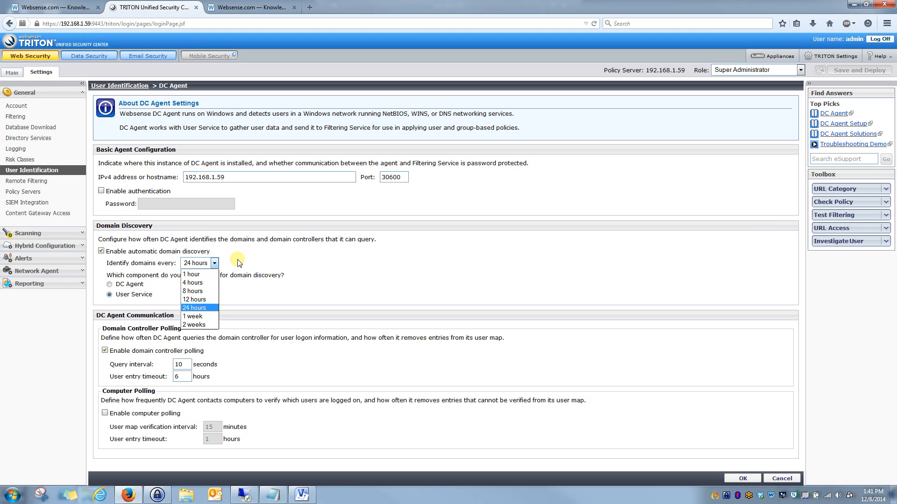
{"action": "left_click", "coordinate": [300, 266]}
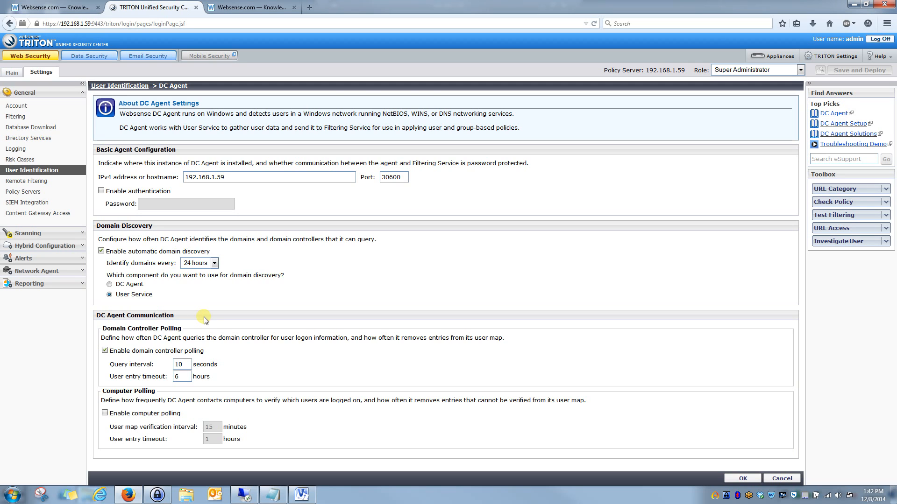
- Consult the DC Agent network diagram in Visio, and return to the DC Agent page to review the domain controller query interval
{"action": "left_click", "coordinate": [301, 495]}
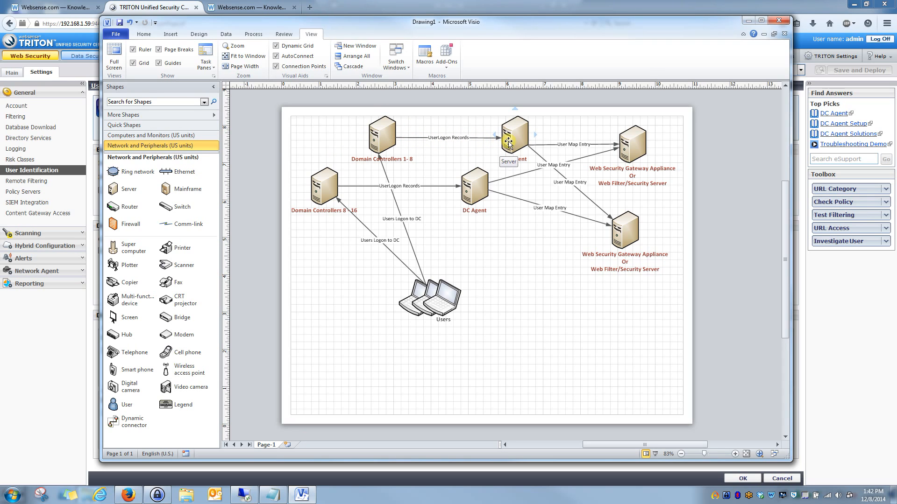
{"action": "left_click", "coordinate": [61, 322]}
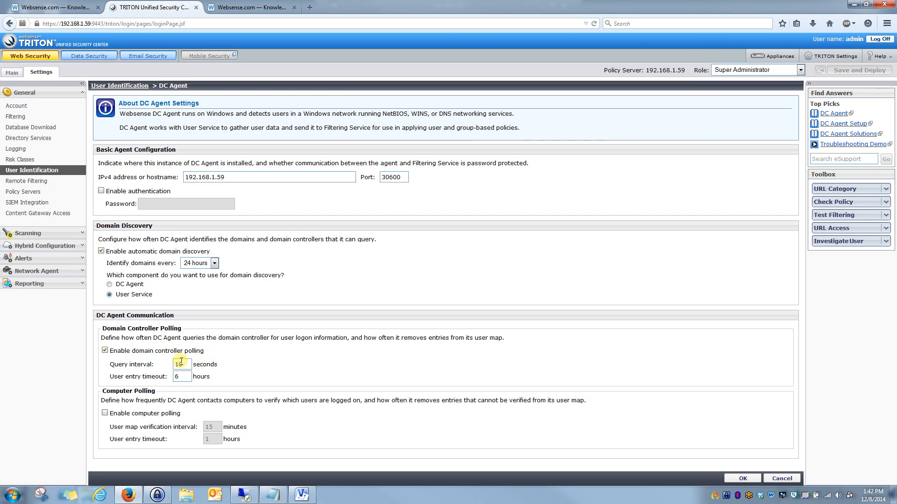
{"action": "left_click_drag", "start_coordinate": [184, 363], "coordinate": [168, 363]}
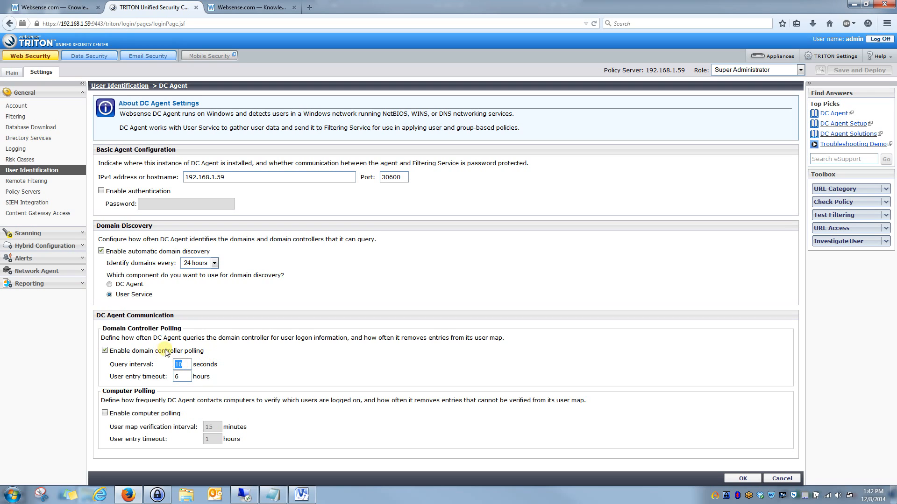
{"action": "left_click", "coordinate": [226, 365]}
- Review the user entry timeout for domain controller polling, and leave the DC Agent settings without saving
{"action": "left_click_drag", "start_coordinate": [183, 378], "coordinate": [170, 378]}
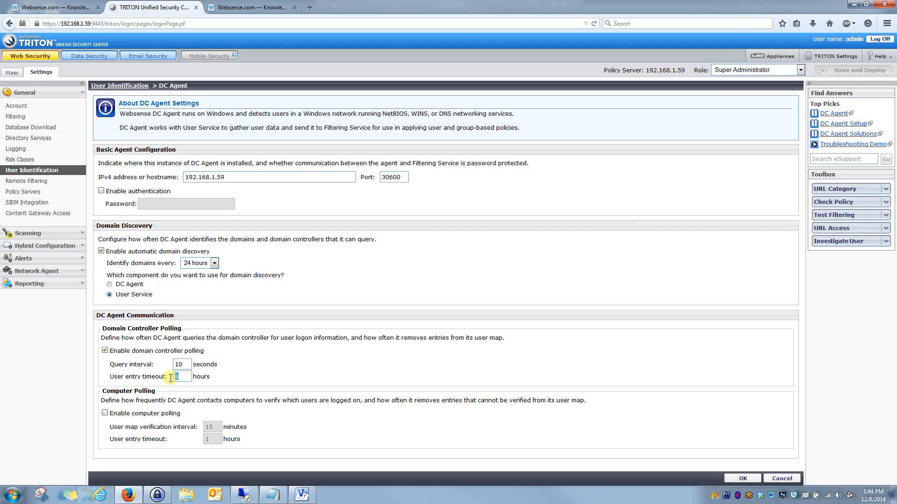
{"action": "left_click", "coordinate": [242, 374]}
{"action": "left_click_drag", "start_coordinate": [172, 377], "coordinate": [183, 379]}
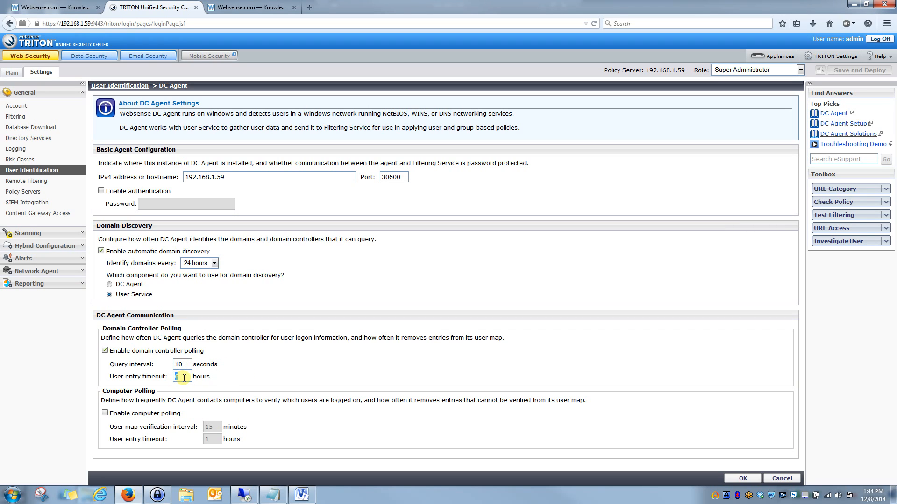
{"action": "left_click", "coordinate": [222, 378]}
{"action": "left_click_drag", "start_coordinate": [166, 377], "coordinate": [214, 378]}
{"action": "left_click", "coordinate": [782, 480]}
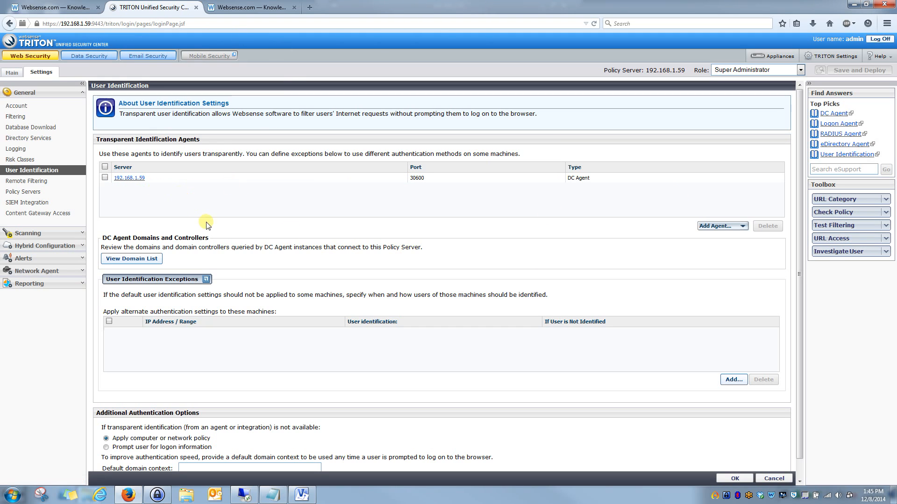
- Look at the DC Agent diagram in Visio once more, and switch to the remote desktop session on 192.168.1.59
{"action": "left_click", "coordinate": [302, 495]}
{"action": "left_click", "coordinate": [45, 401]}
{"action": "left_click", "coordinate": [245, 495]}
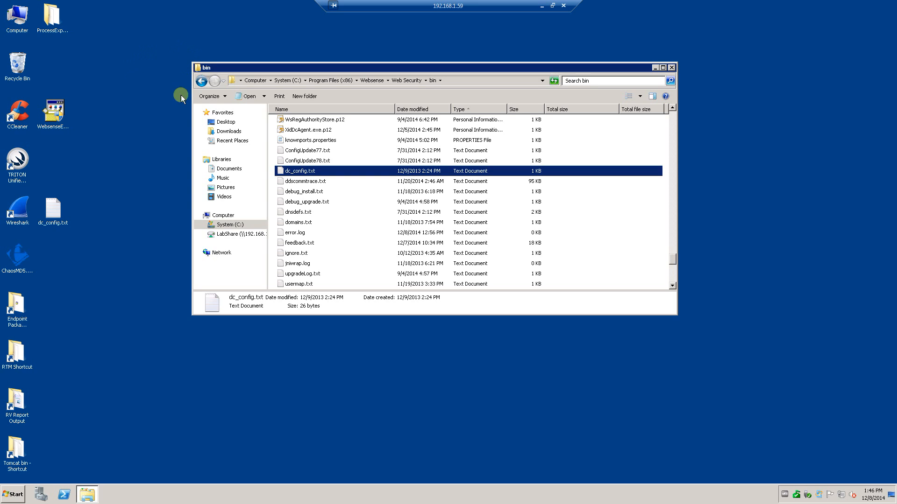
- Open Command Prompt as administrator, shrink its window, and place it over the lower part of the bin folder window
{"action": "left_click", "coordinate": [13, 494]}
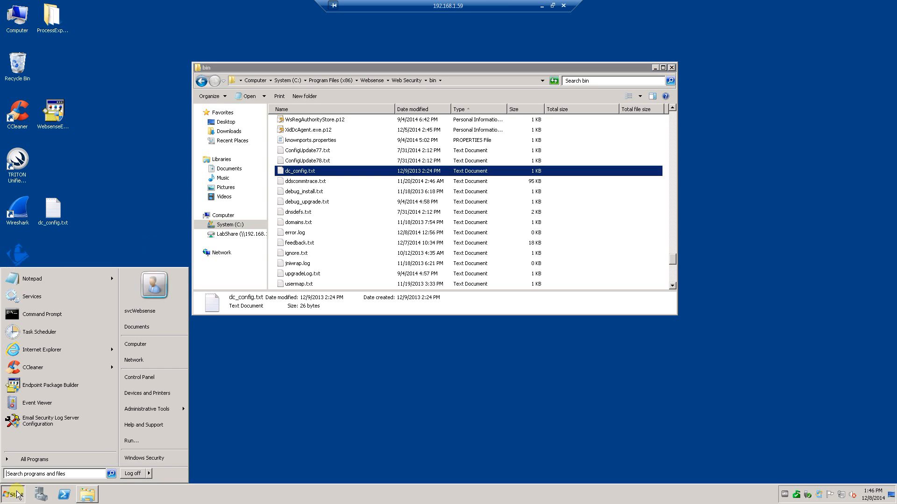
{"action": "right_click", "coordinate": [52, 316]}
{"action": "left_click", "coordinate": [78, 321]}
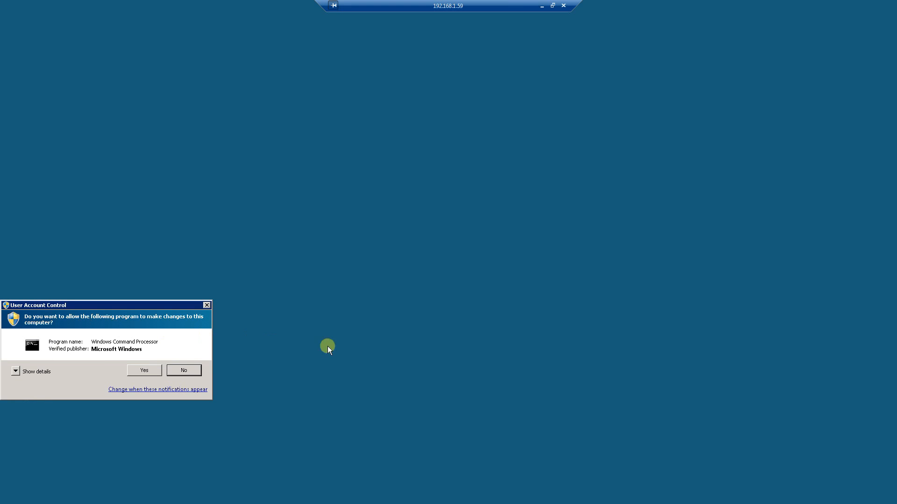
{"action": "left_click", "coordinate": [157, 368]}
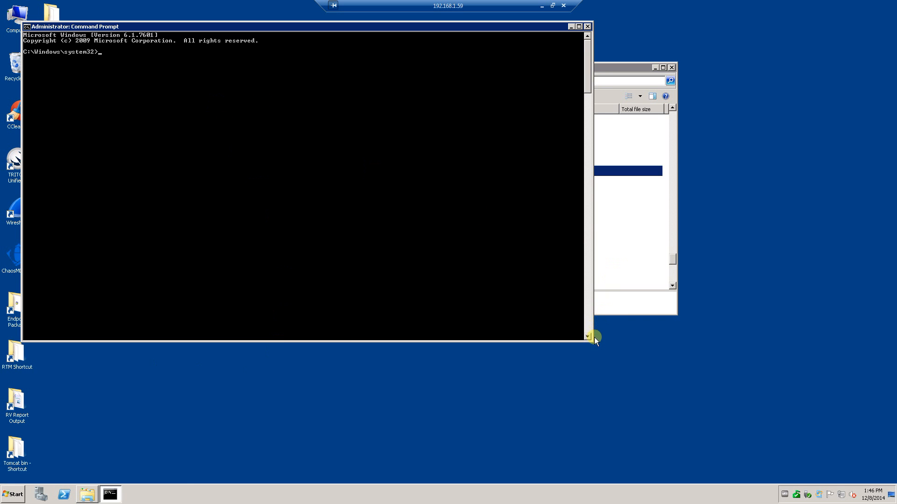
{"action": "left_click_drag", "start_coordinate": [592, 341], "coordinate": [372, 231]}
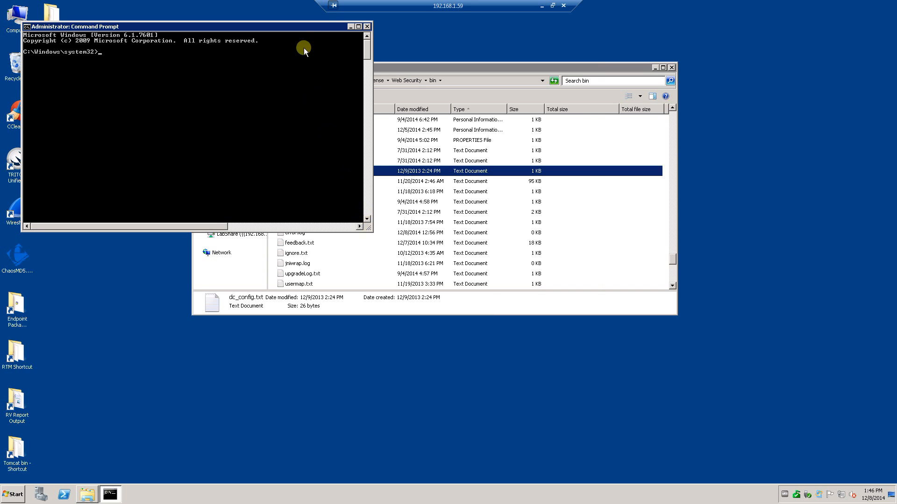
{"action": "left_click_drag", "start_coordinate": [304, 27], "coordinate": [594, 164]}
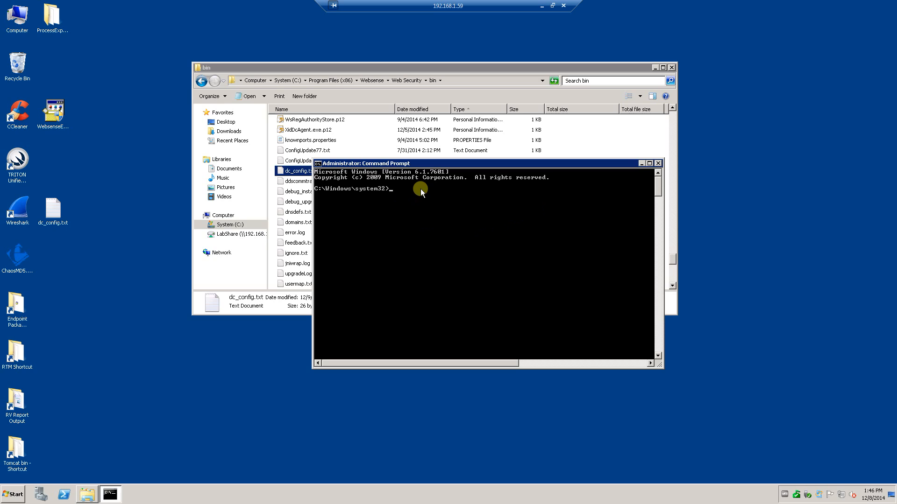
- Change the command prompt's directory to the root of C: and on to C:\Program Files (x86)\Websense\Web Security\bin
{"action": "type", "text": "cd c:\\"}
{"action": "key", "text": "Return"}
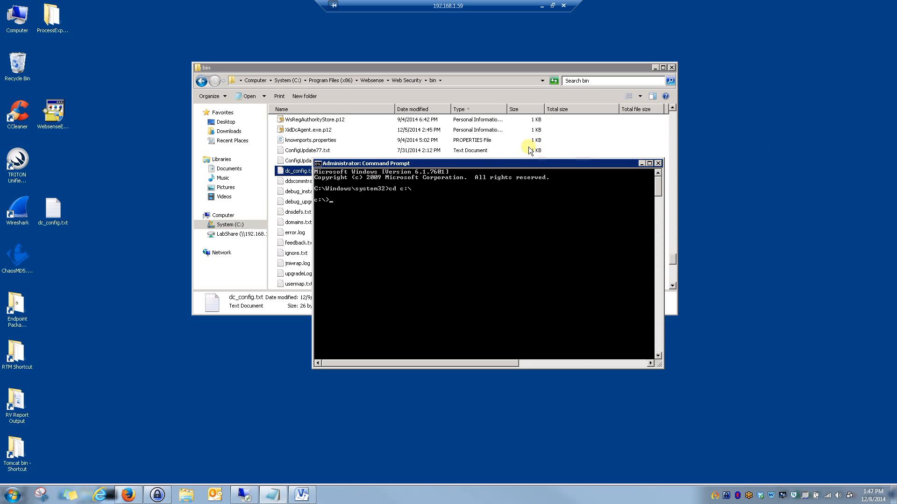
{"action": "right_click", "coordinate": [408, 203]}
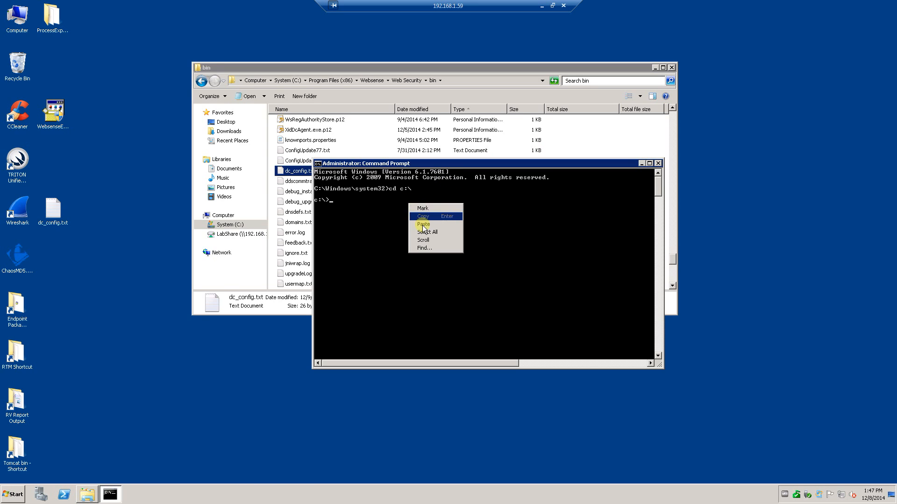
{"action": "left_click", "coordinate": [423, 224]}
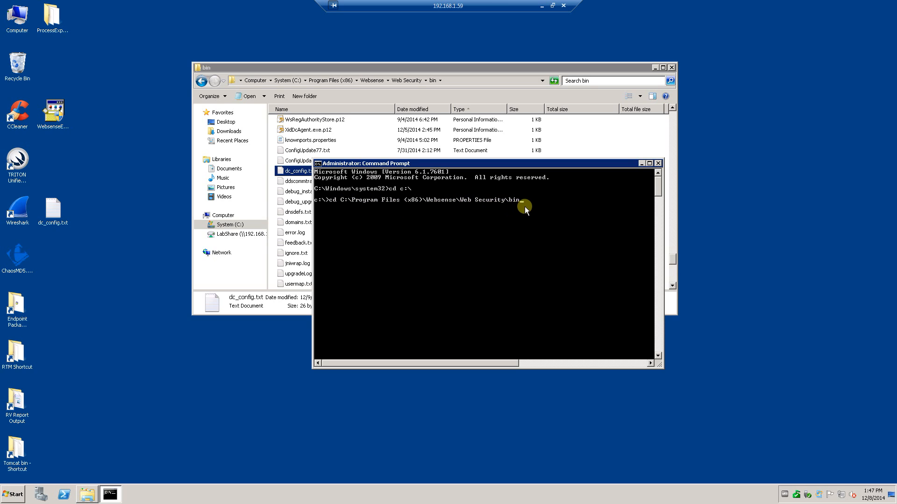
{"action": "key", "text": "Return"}
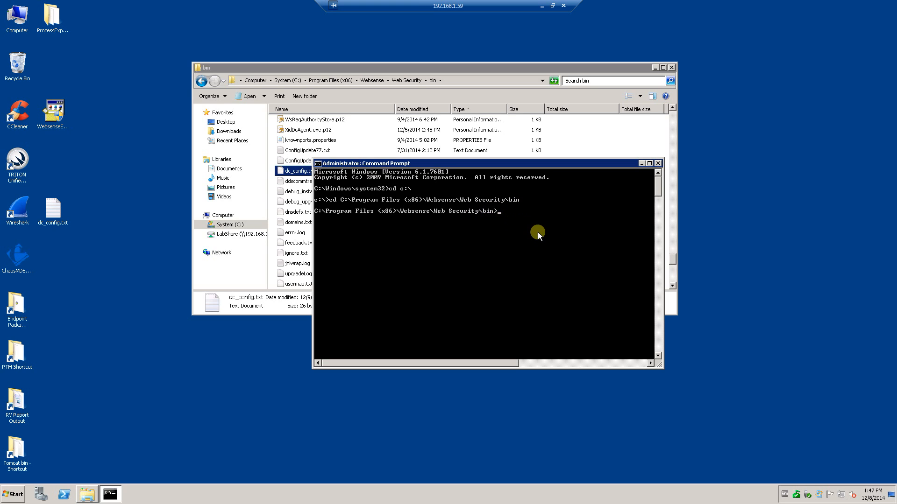
- Run consoleclient.exe against localhost on port 30601, correcting the misspelled program name
{"action": "type", "text": "consolclient.exe localhost 30601"}
{"action": "key", "text": "Return"}
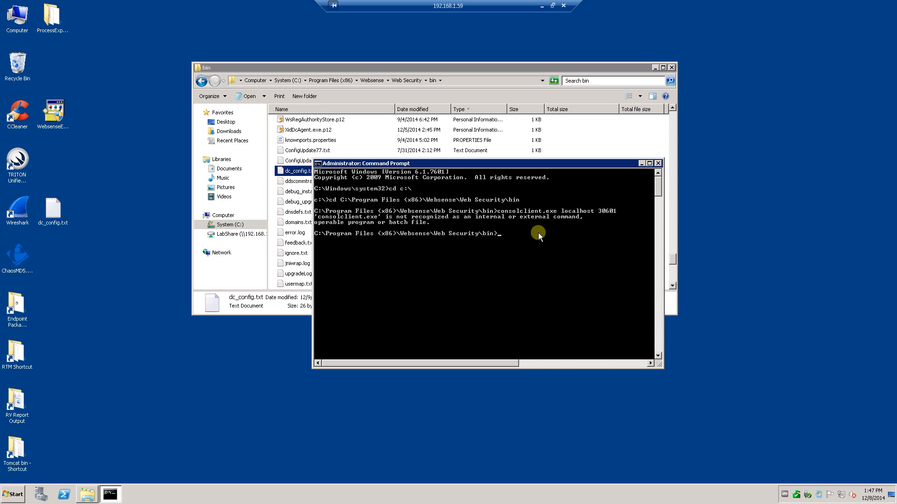
{"action": "key", "text": "Up"}
{"action": "key", "text": "Left"}
{"action": "key", "text": "Left"}
{"action": "key", "text": "Left"}
{"action": "key", "text": "Left"}
{"action": "key", "text": "Left"}
{"action": "key", "text": "Left"}
{"action": "key", "text": "Left"}
{"action": "key", "text": "Left"}
{"action": "key", "text": "Left"}
{"action": "key", "text": "Left"}
{"action": "key", "text": "Left"}
{"action": "key", "text": "Left"}
{"action": "key", "text": "Left"}
{"action": "type", "text": "e"}
{"action": "key", "text": "Return"}
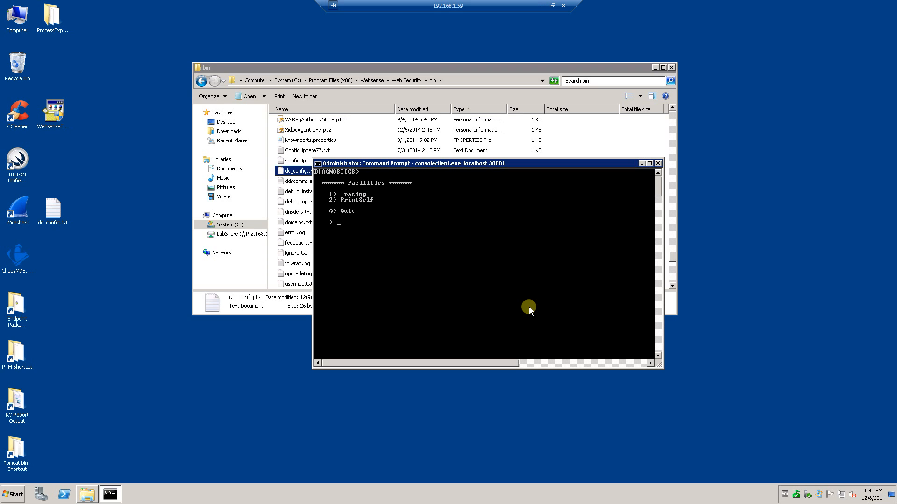
- Set up a PrintSelf dump to a local file at level 3 with the filename C:\Users\svcWebsense\Desktop\XidUserMap.txt
{"action": "type", "text": "2"}
{"action": "key", "text": "Return"}
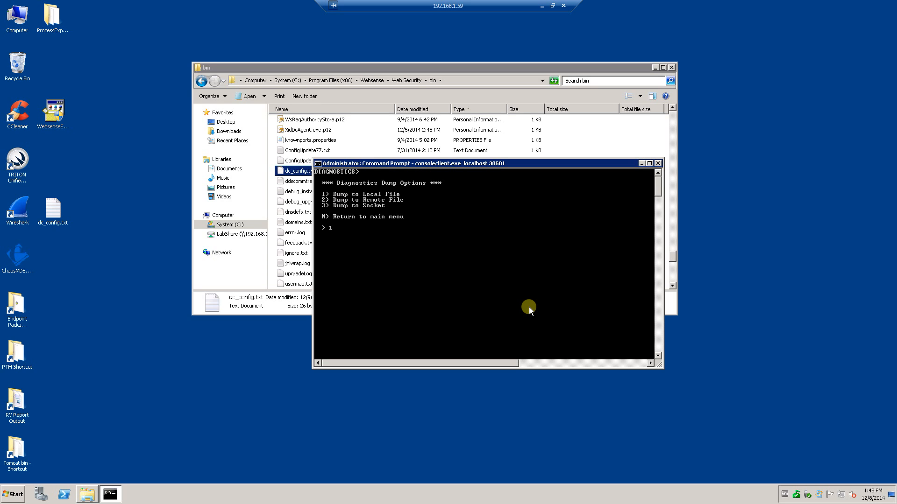
{"action": "key", "text": "Return"}
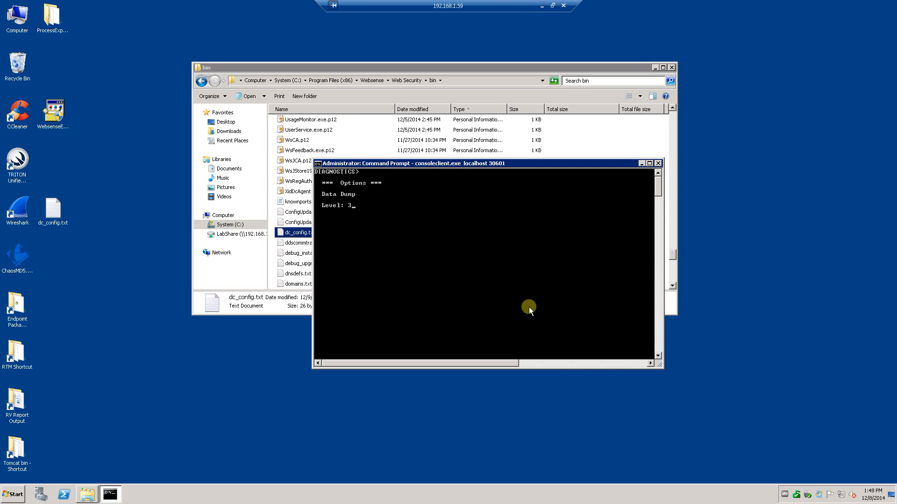
{"action": "key", "text": "Return"}
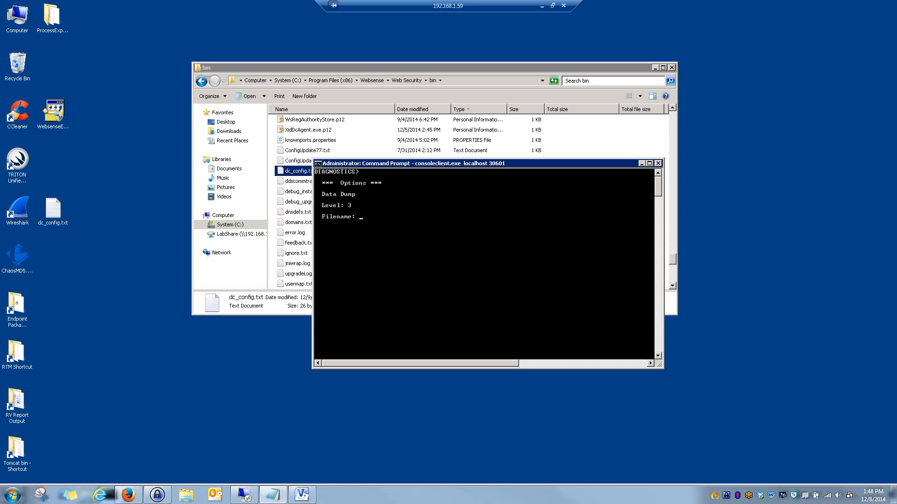
{"action": "right_click", "coordinate": [386, 223]}
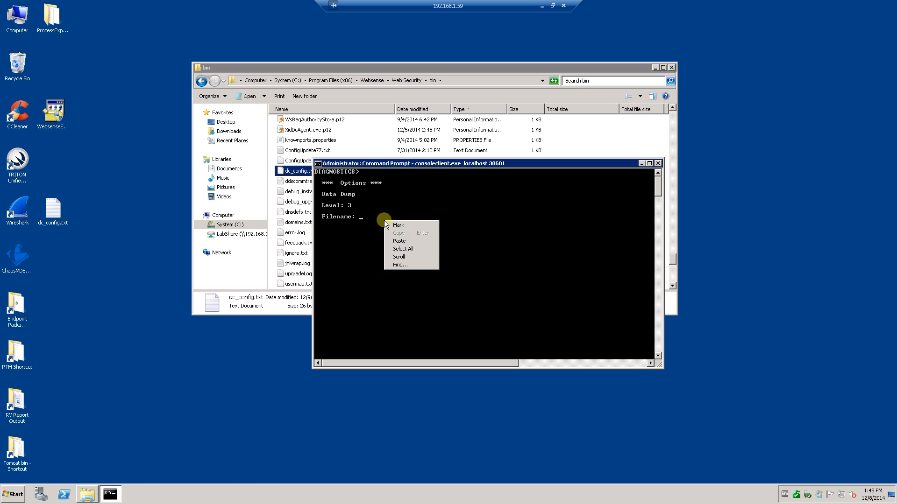
{"action": "left_click", "coordinate": [408, 239]}
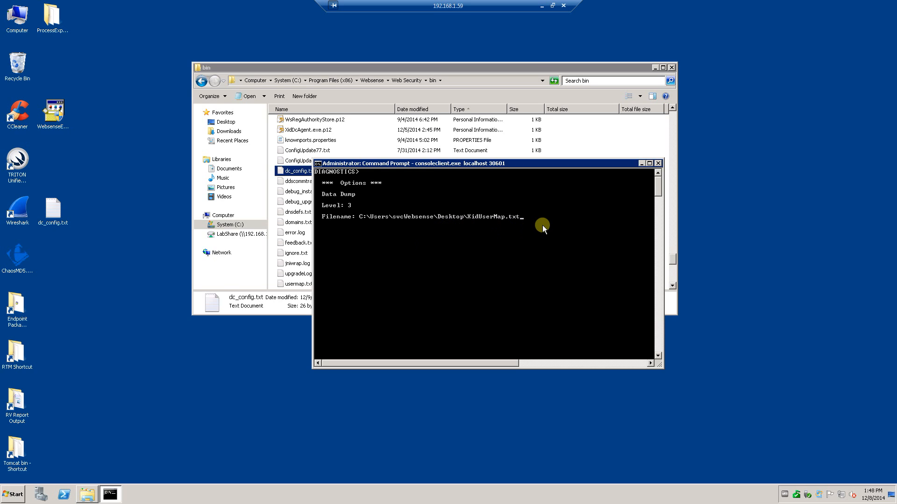
{"action": "key", "text": "Return"}
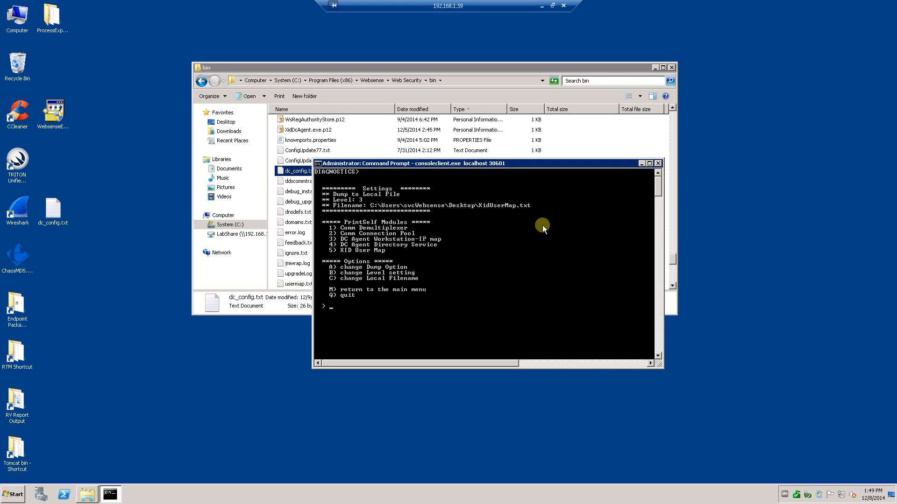
- Dump the XID User Map module to the file, and open XidUserMap.txt from the desktop to review its entries
{"action": "type", "text": "5"}
{"action": "key", "text": "Return"}
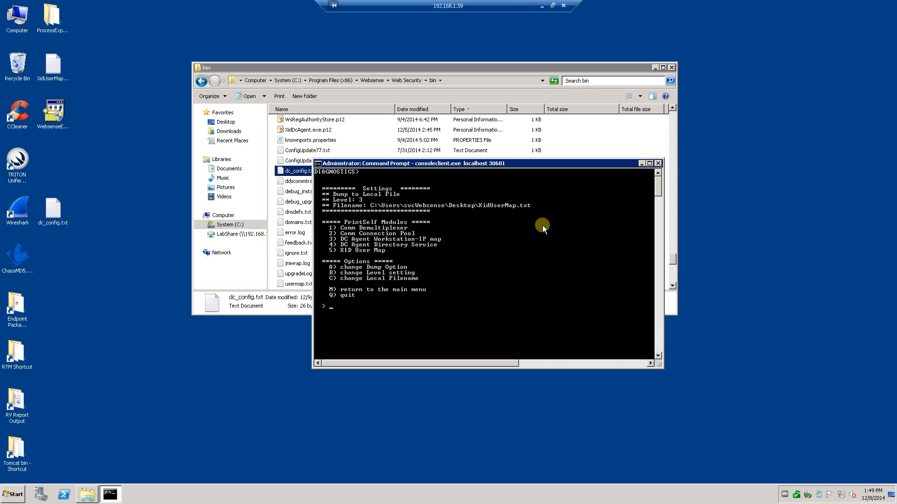
{"action": "double_click", "coordinate": [50, 68]}
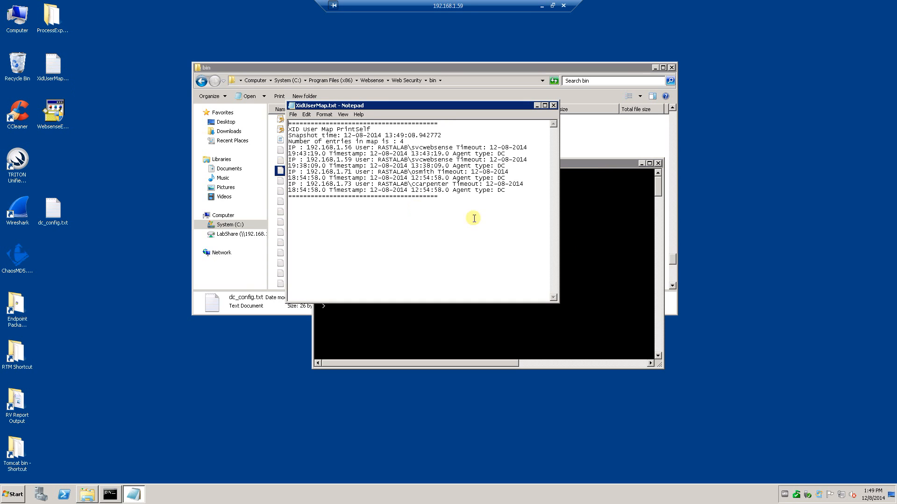
- Widen the XidUserMap.txt window and examine the map's entry count and the first entry's IP address, user, timeout, timestamp and agent type
{"action": "left_click_drag", "start_coordinate": [560, 264], "coordinate": [769, 263]}
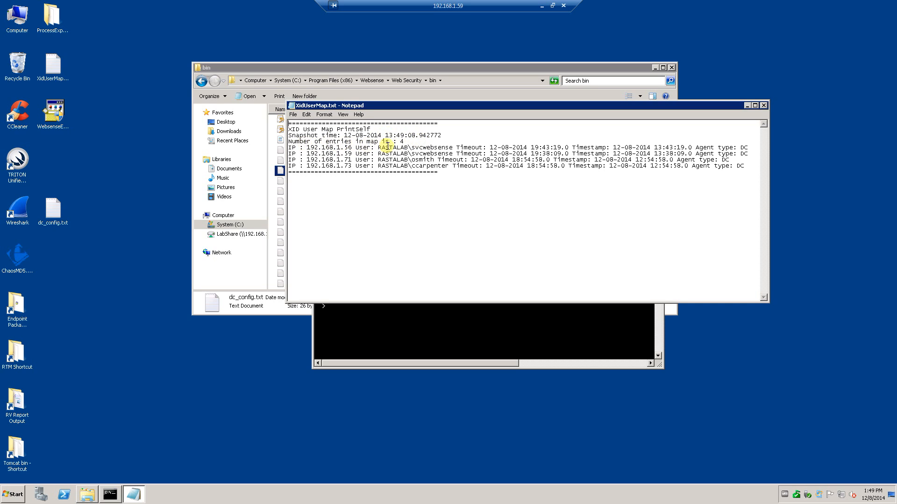
{"action": "double_click", "coordinate": [402, 141]}
{"action": "left_click", "coordinate": [405, 142]}
{"action": "double_click", "coordinate": [403, 142]}
{"action": "left_click_drag", "start_coordinate": [306, 147], "coordinate": [356, 148]}
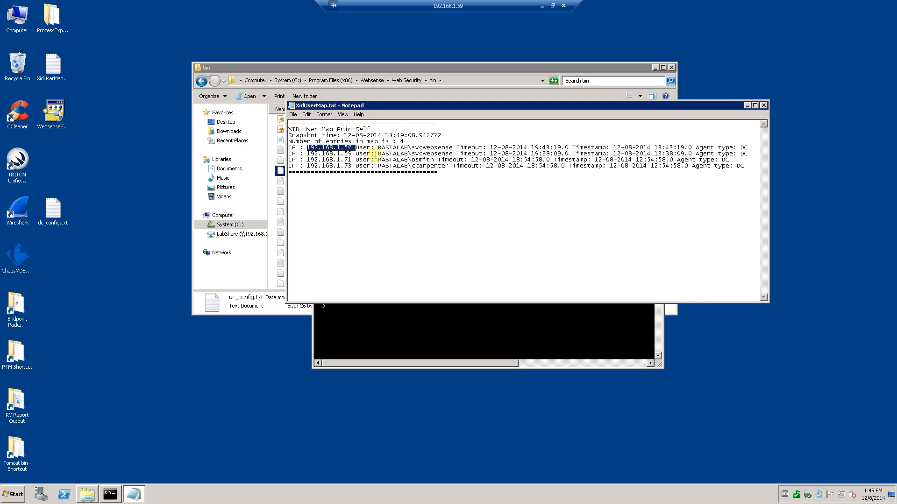
{"action": "left_click_drag", "start_coordinate": [377, 148], "coordinate": [453, 147]}
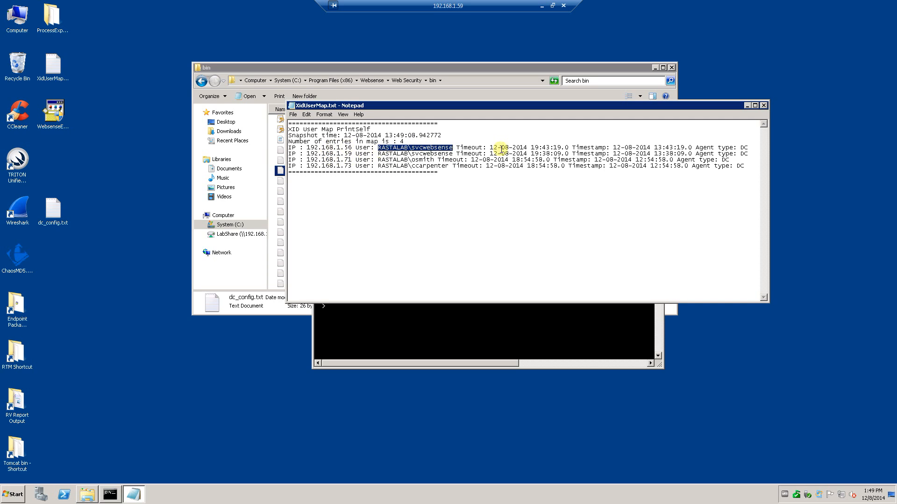
{"action": "left_click_drag", "start_coordinate": [489, 148], "coordinate": [569, 147]}
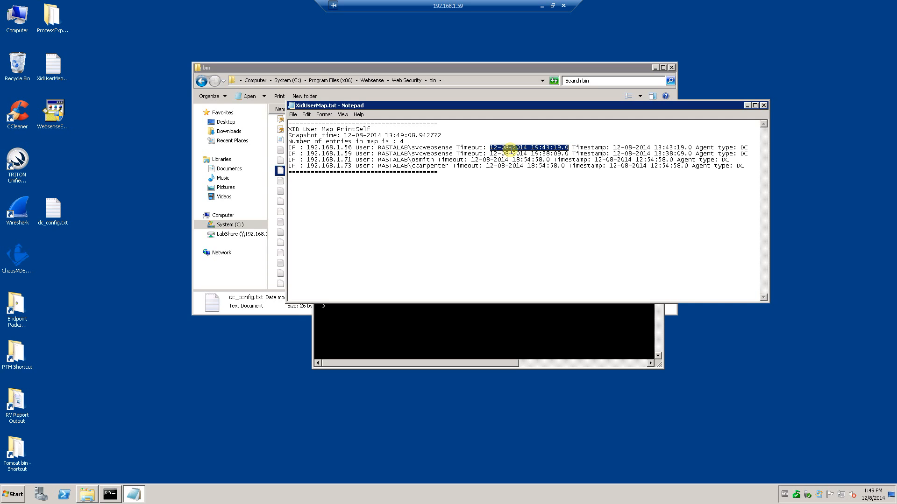
{"action": "left_click", "coordinate": [534, 147]}
{"action": "left_click_drag", "start_coordinate": [531, 147], "coordinate": [743, 148]}
{"action": "left_click", "coordinate": [587, 148]}
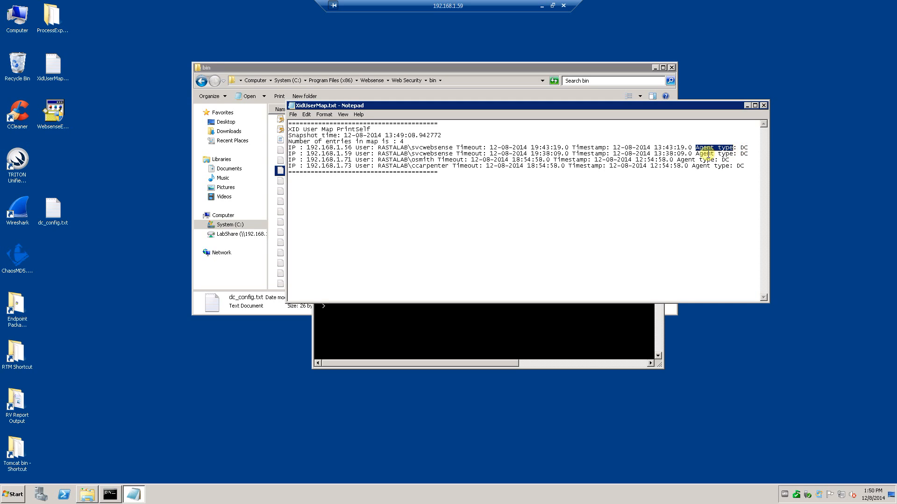
{"action": "left_click_drag", "start_coordinate": [748, 148], "coordinate": [741, 148]}
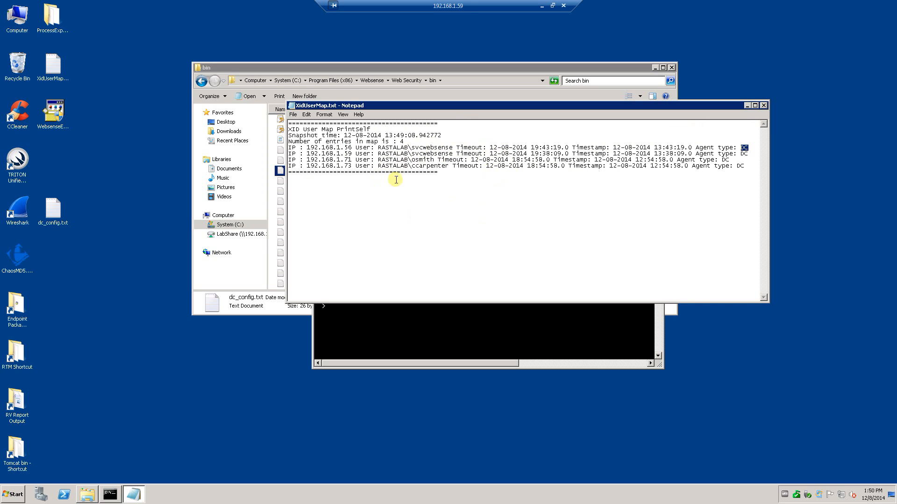
- Close XidUserMap.txt and the command prompt window running consoleclient.exe
{"action": "left_click", "coordinate": [765, 106]}
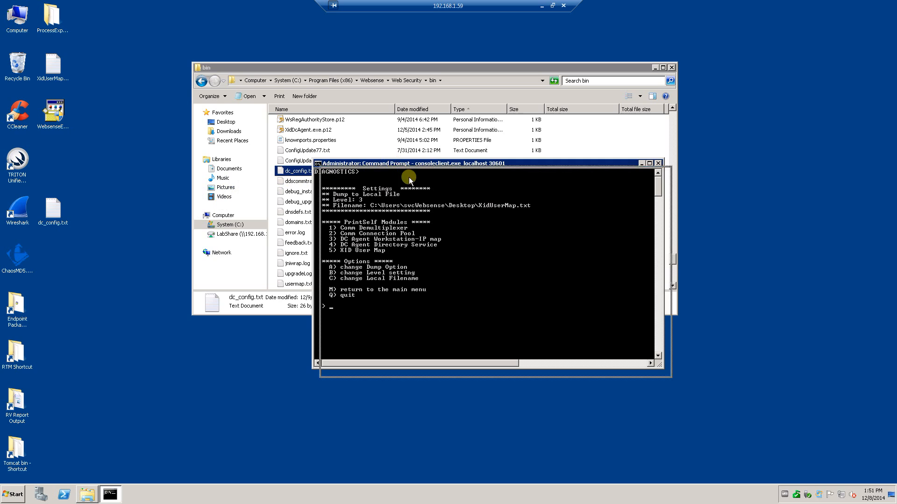
{"action": "left_click_drag", "start_coordinate": [394, 164], "coordinate": [409, 178]}
{"action": "left_click", "coordinate": [672, 178]}
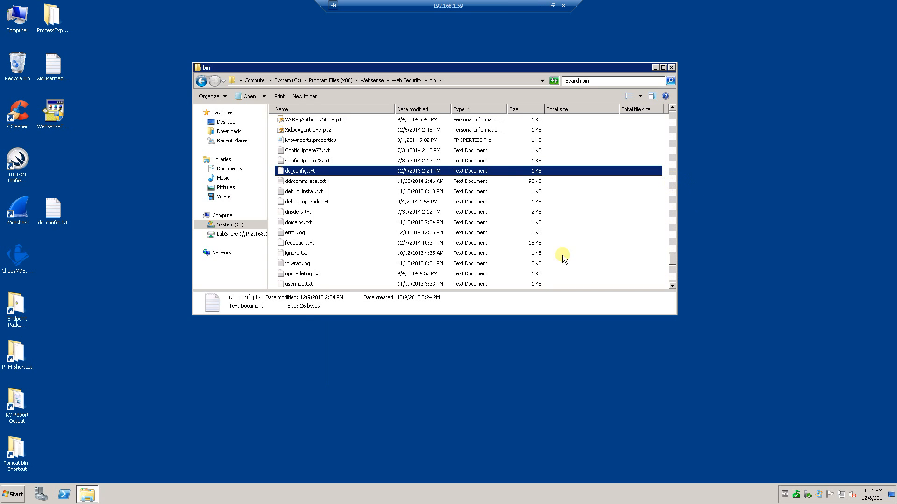
- Locate dc_config.txt in the bin folder, and open the desktop copy of dc_config.txt
{"action": "left_click", "coordinate": [295, 173]}
{"action": "left_click", "coordinate": [292, 202]}
{"action": "left_click", "coordinate": [292, 172]}
{"action": "double_click", "coordinate": [55, 210]}
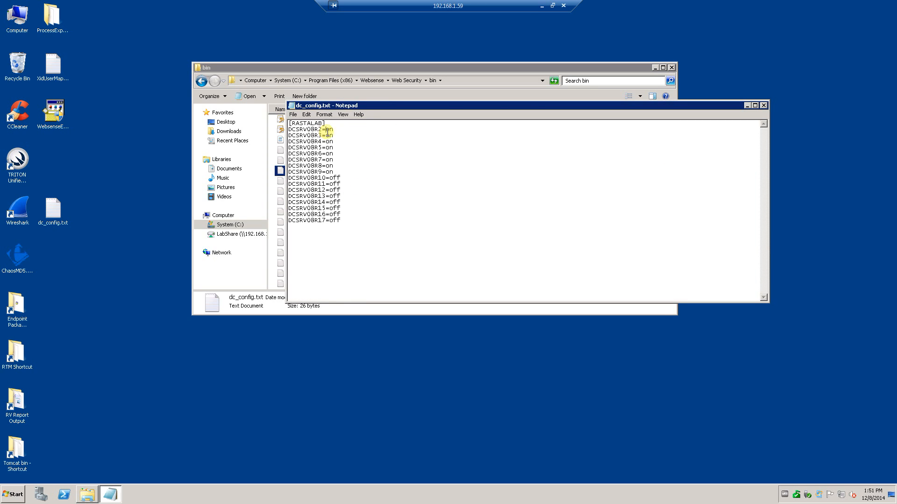
- Examine the domain controller list under [RASTALAB] in dc_config.txt and the on or off setting of each entry
{"action": "left_click_drag", "start_coordinate": [327, 130], "coordinate": [340, 218]}
{"action": "left_click", "coordinate": [336, 178]}
{"action": "double_click", "coordinate": [334, 179]}
{"action": "double_click", "coordinate": [330, 148]}
{"action": "left_click", "coordinate": [322, 148]}
{"action": "left_click", "coordinate": [322, 220]}
{"action": "left_click_drag", "start_coordinate": [290, 132], "coordinate": [359, 215]}
{"action": "left_click", "coordinate": [374, 225]}
- Compare the disabled controllers DCSRV08R10 to DCSRV08R17 with the enabled controllers DCSRV08R2 to DCSRV08R9 in dc_config.txt
{"action": "left_click_drag", "start_coordinate": [333, 178], "coordinate": [345, 223]}
{"action": "left_click", "coordinate": [347, 184]}
{"action": "left_click_drag", "start_coordinate": [330, 180], "coordinate": [344, 216]}
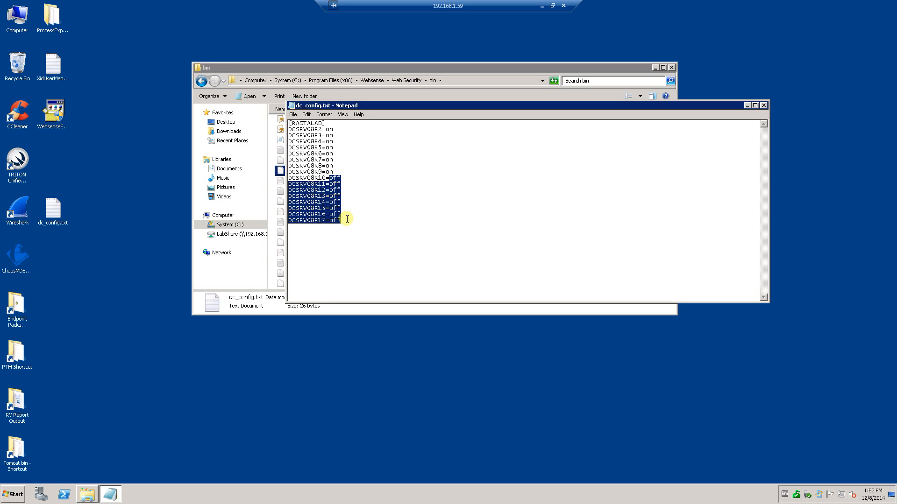
{"action": "left_click", "coordinate": [362, 220]}
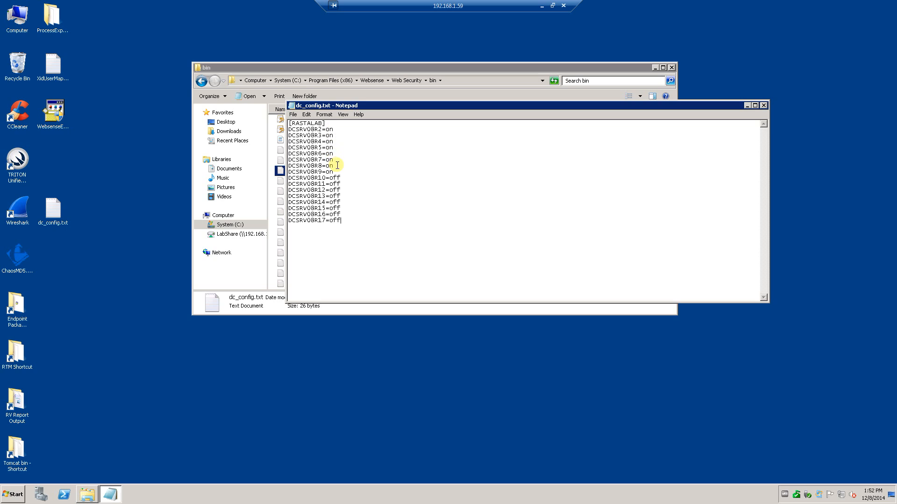
{"action": "left_click_drag", "start_coordinate": [326, 130], "coordinate": [366, 242]}
{"action": "left_click", "coordinate": [366, 243]}
{"action": "left_click_drag", "start_coordinate": [326, 129], "coordinate": [340, 172]}
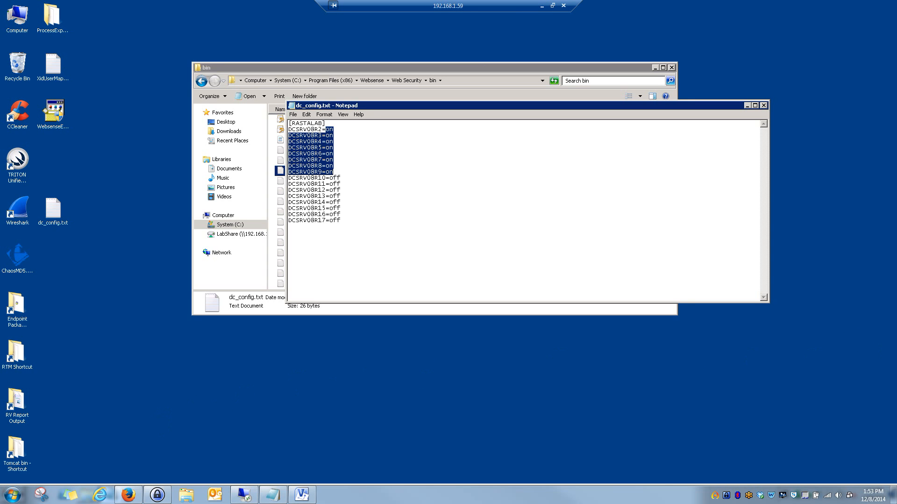
- Switch to the DC Agent network diagram in Visio and display it full screen
{"action": "left_click", "coordinate": [301, 494]}
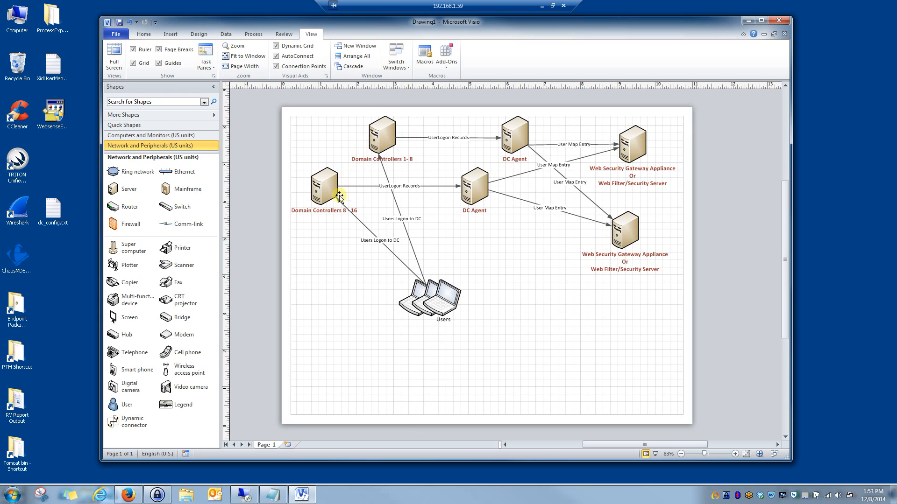
{"action": "left_click", "coordinate": [114, 59]}
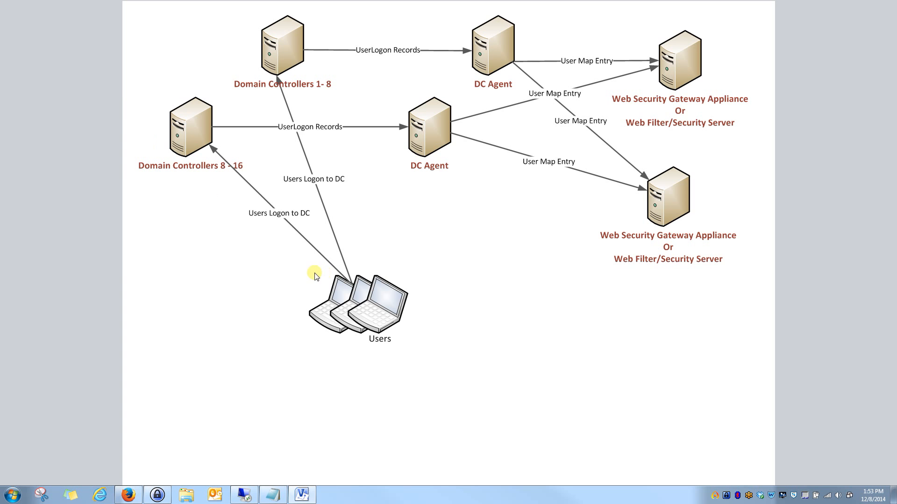